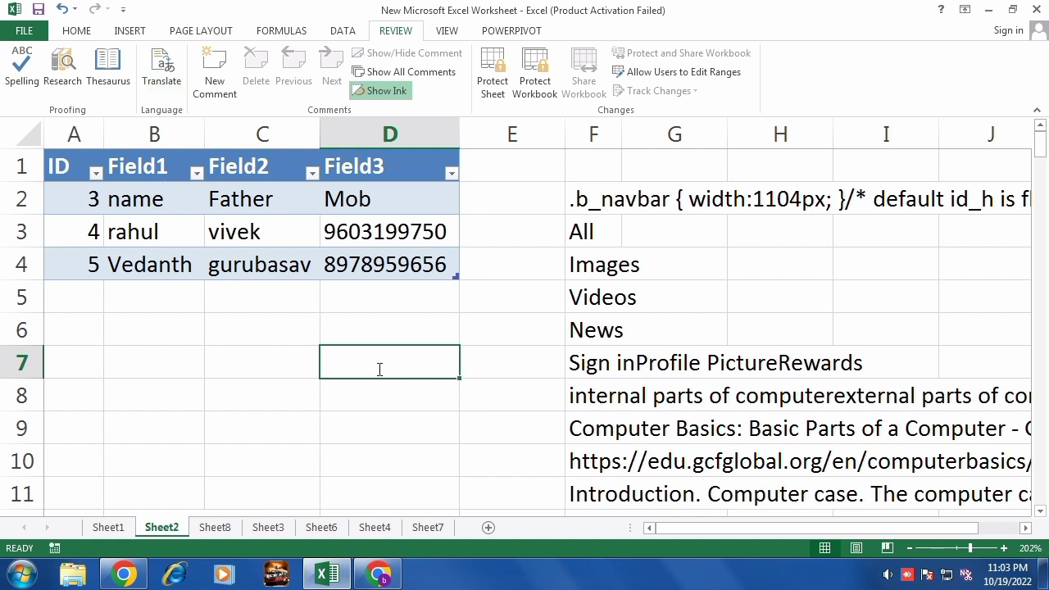
Enter 'explore' in D7, then delete the 'o' so it reads 'explre'.
type("explor")
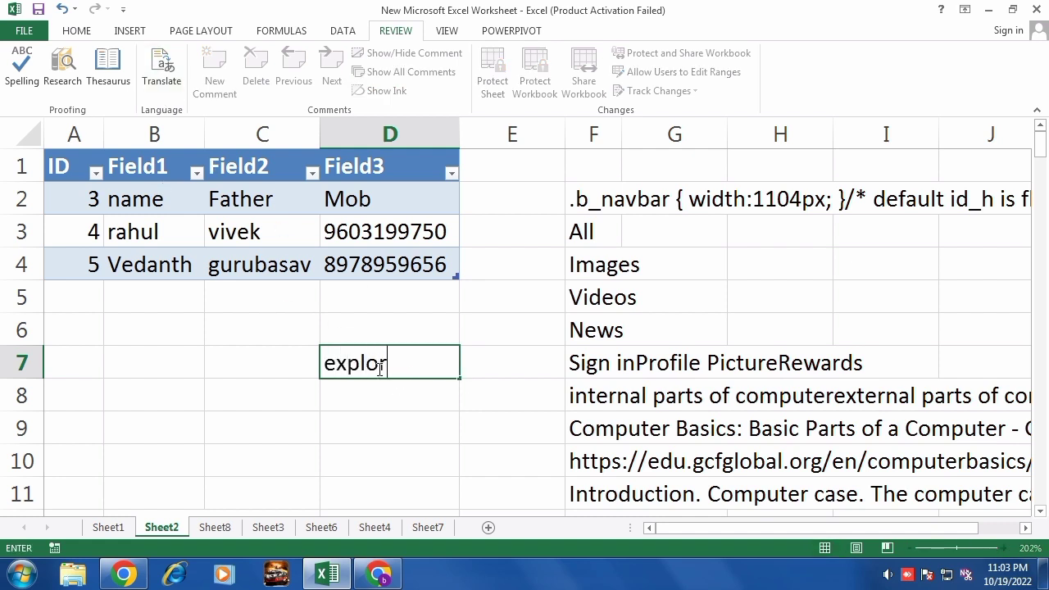
type("e")
left_click_drag(328, 366, 405, 369)
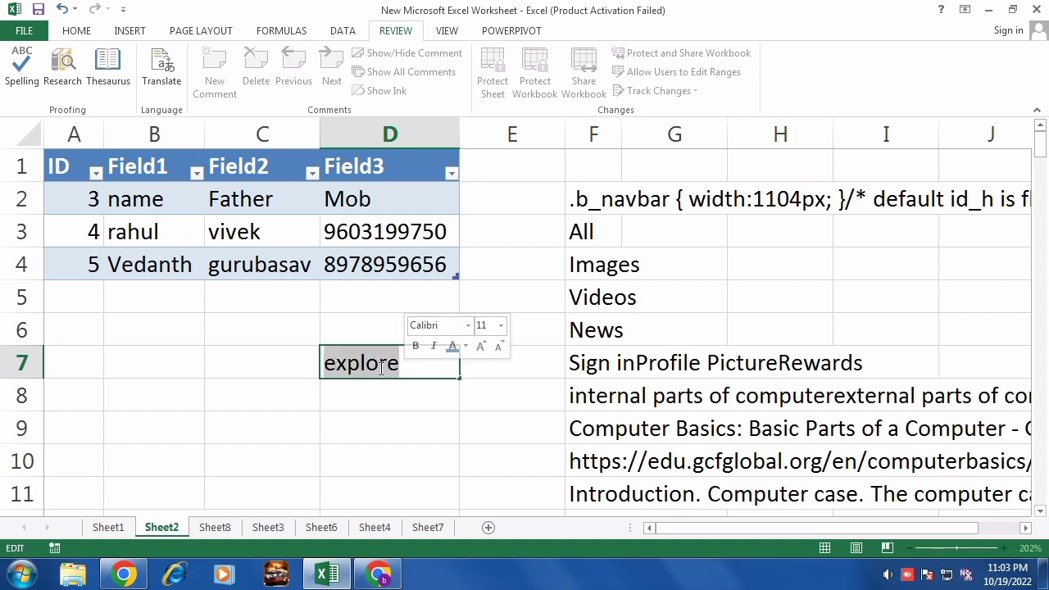
left_click(371, 366)
key("Delete")
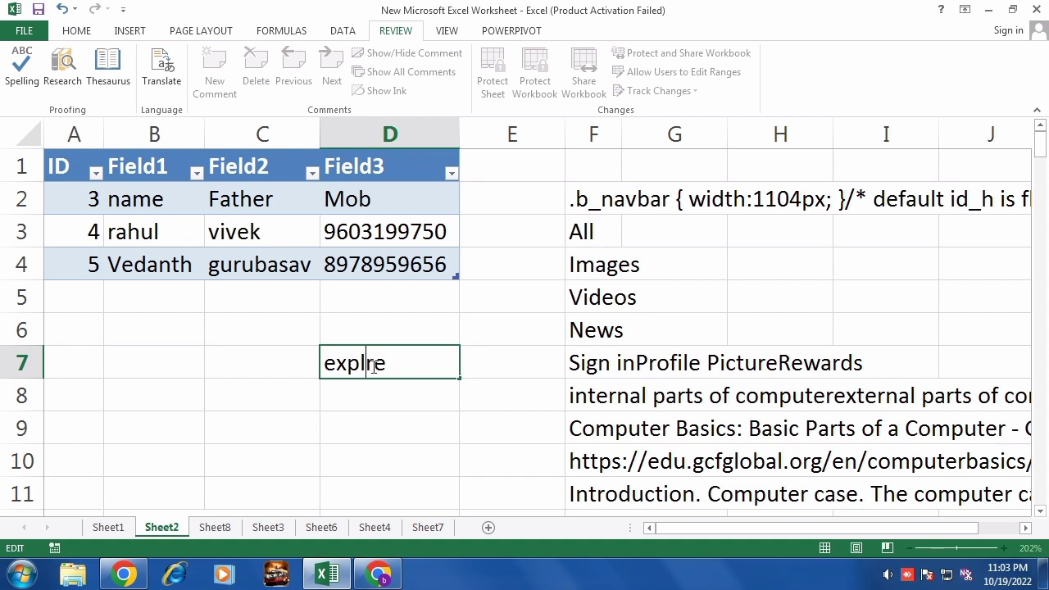
left_click(442, 440)
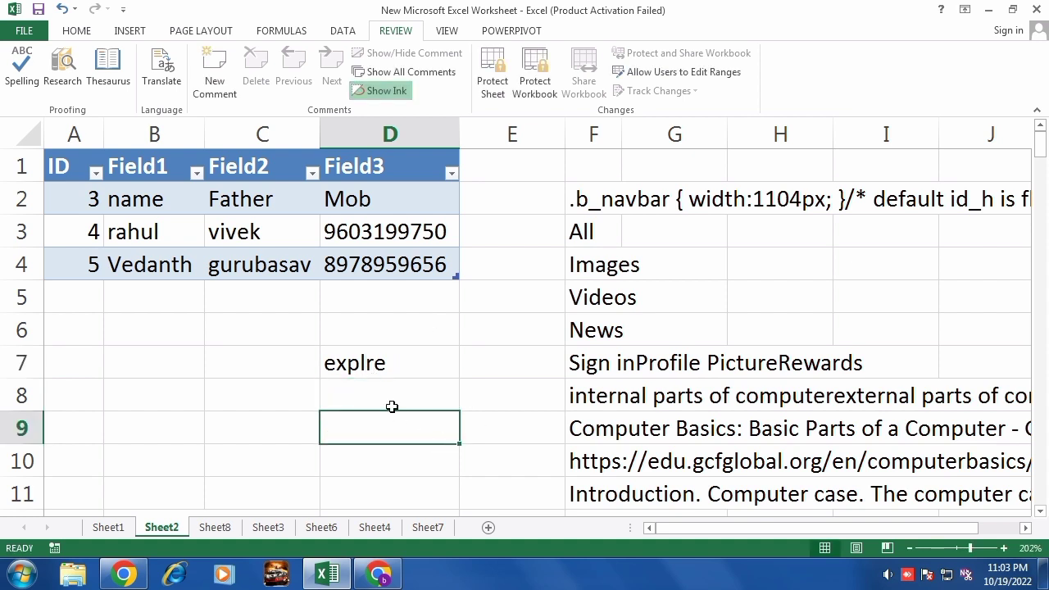
left_click(393, 364)
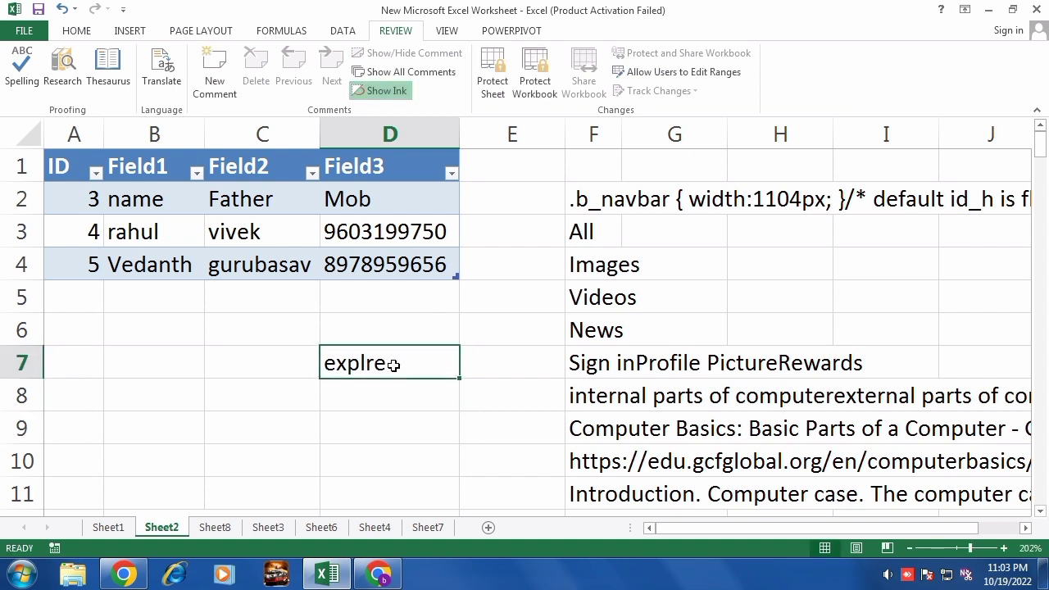
Run a spelling check that changes 'explre' back to 'explore'.
left_click(25, 75)
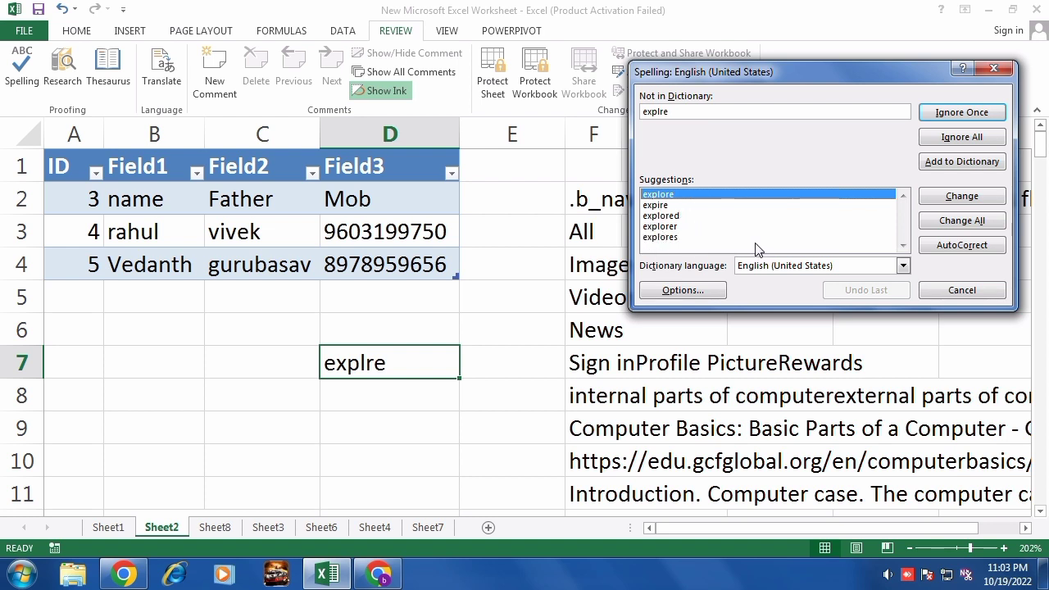
left_click(381, 577)
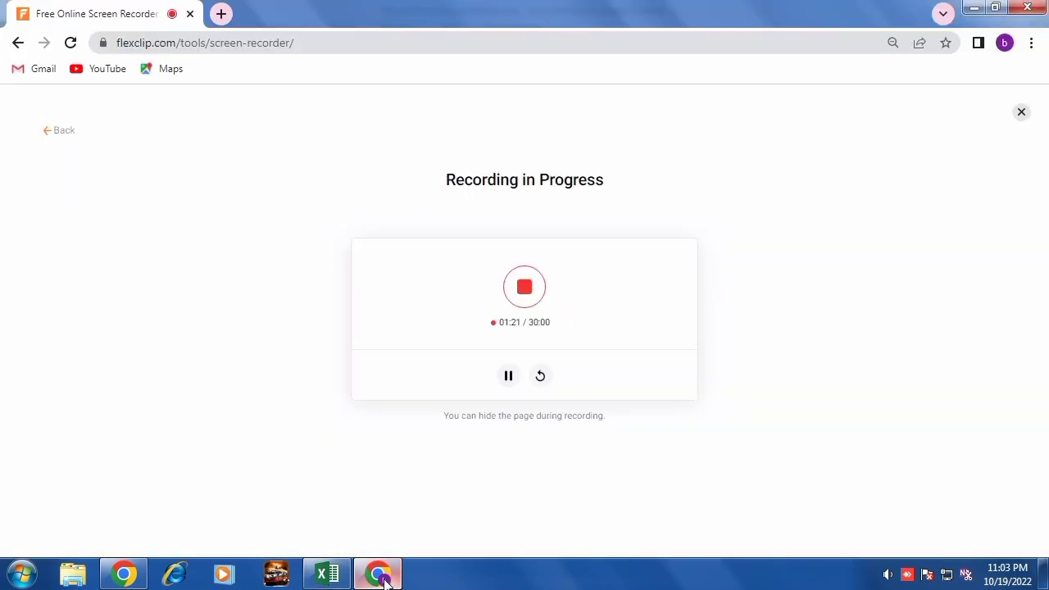
left_click(377, 579)
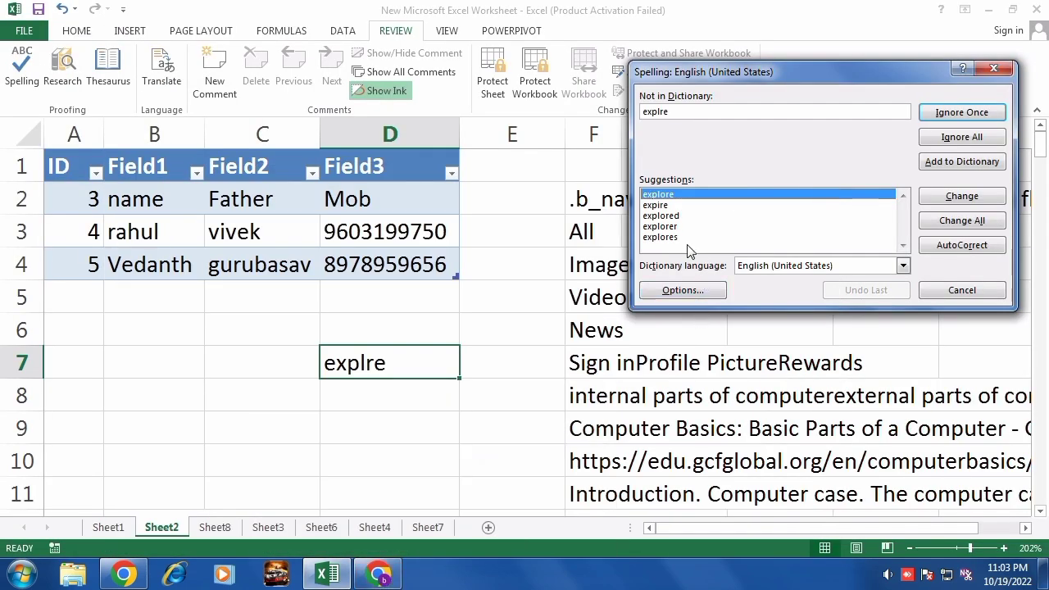
left_click(663, 195)
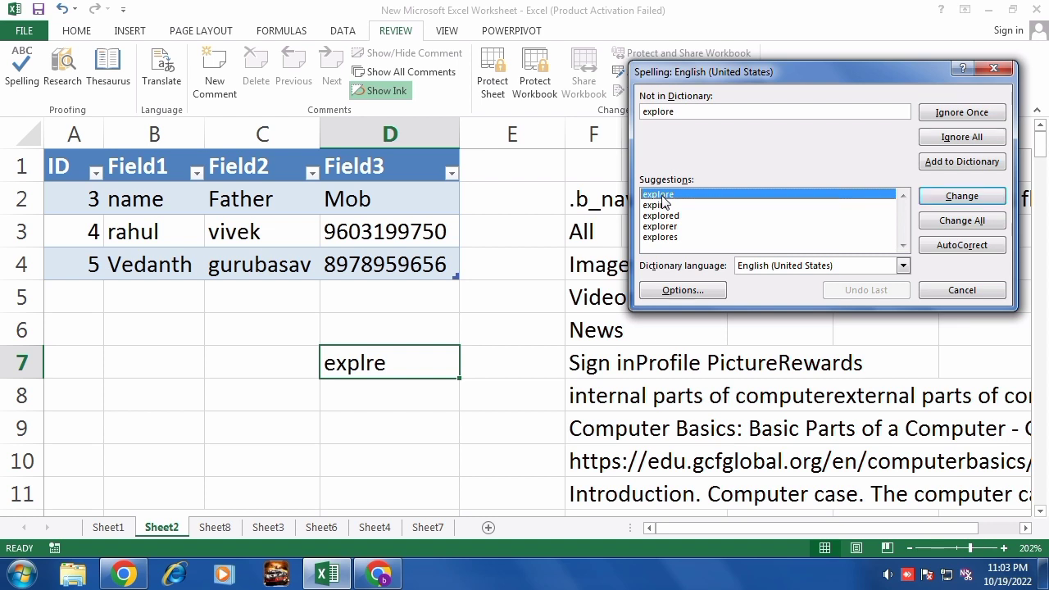
left_click(962, 198)
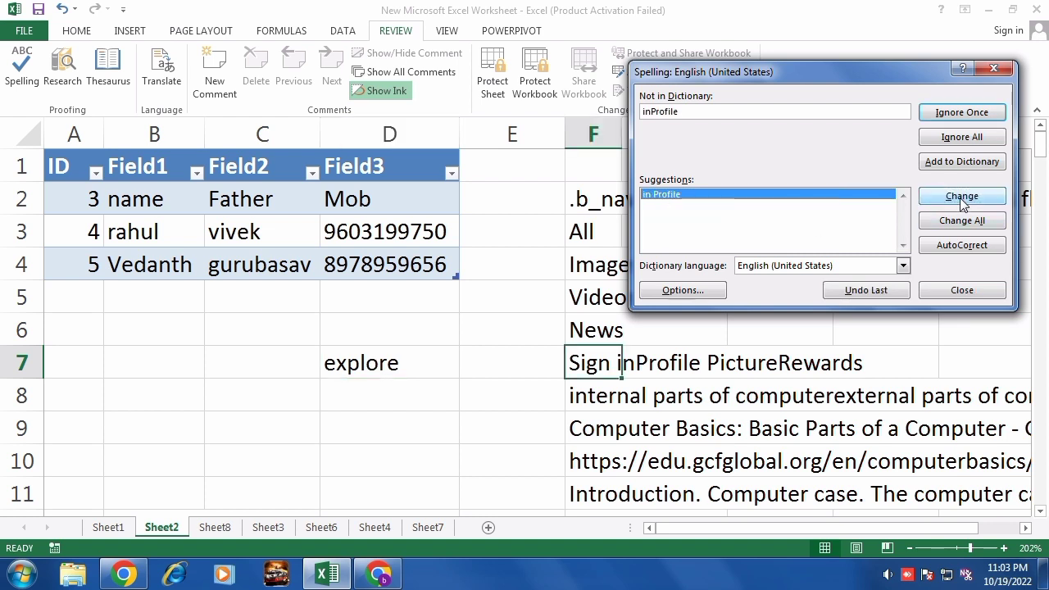
left_click(962, 290)
left_click(526, 328)
left_click(368, 367)
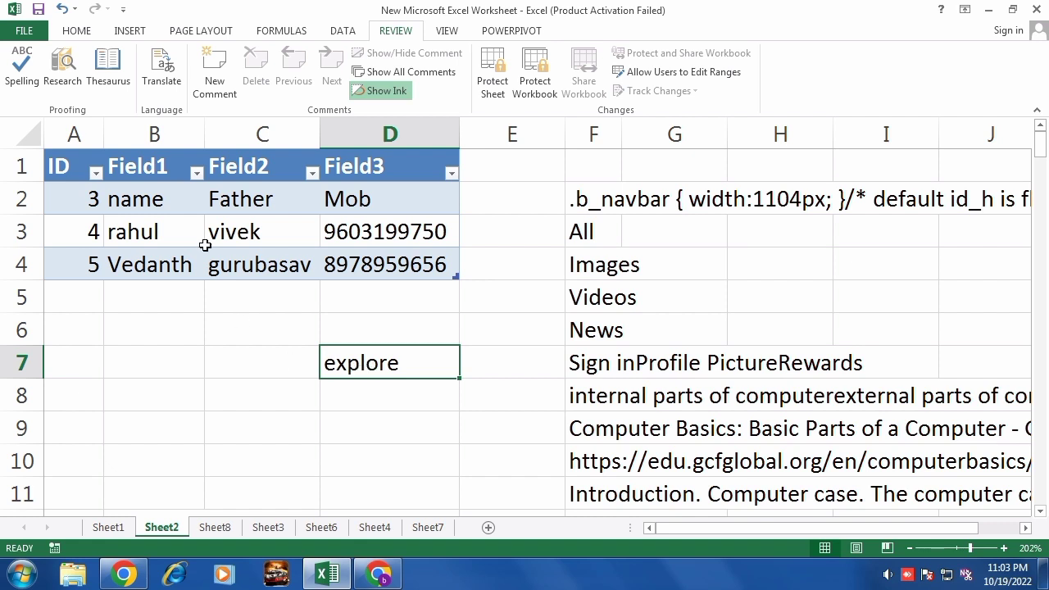
left_click(227, 353)
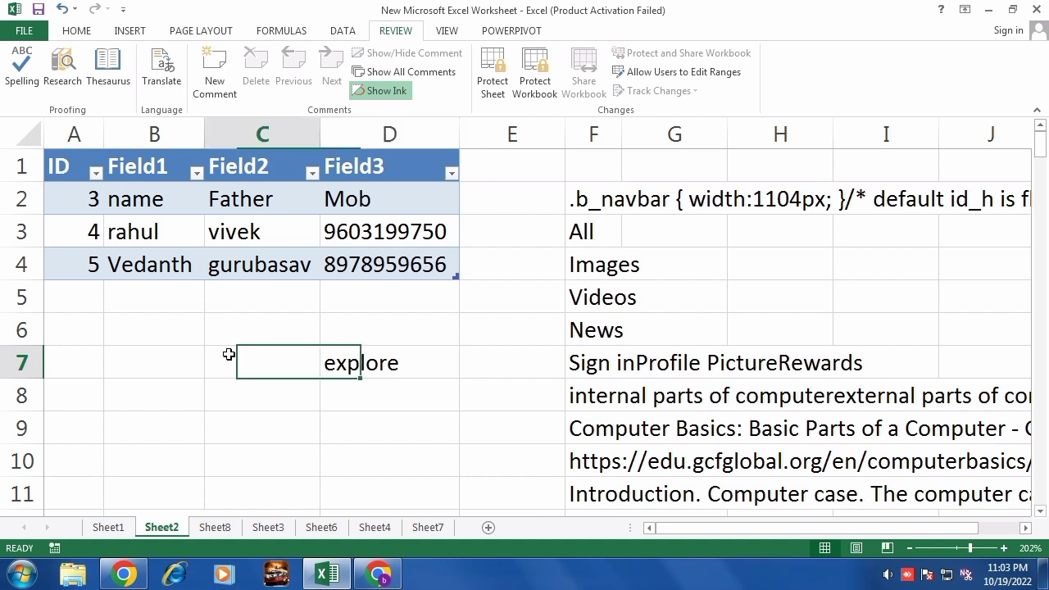
left_click(69, 81)
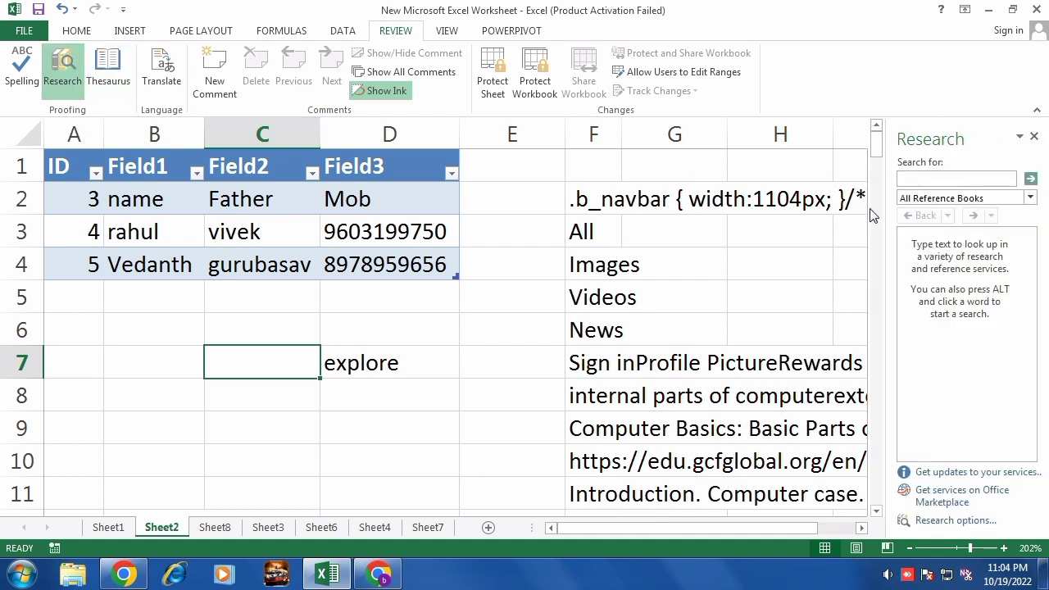
left_click(918, 178)
type("h")
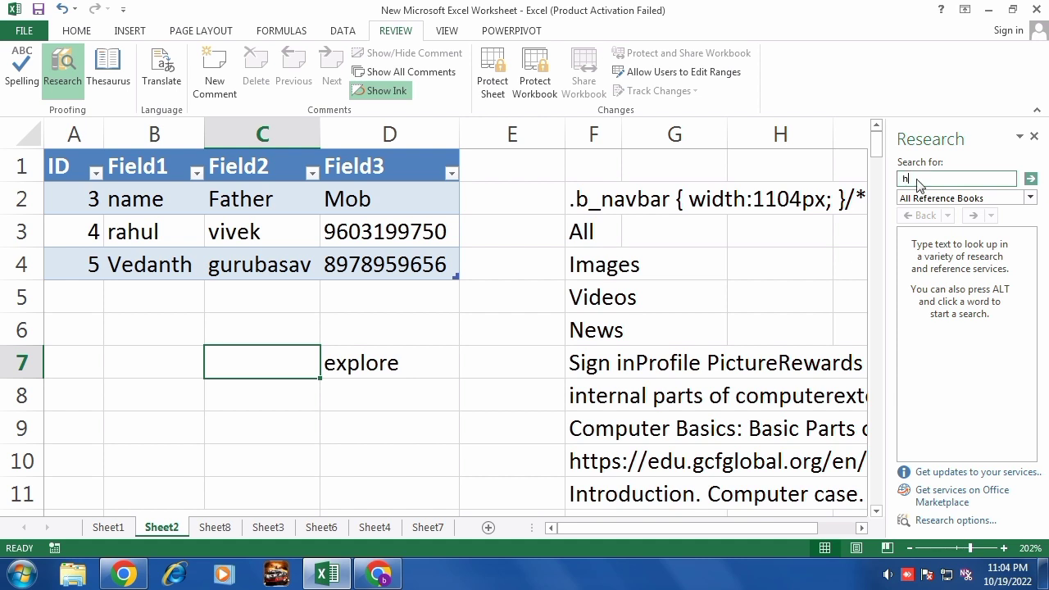
type("ardwa")
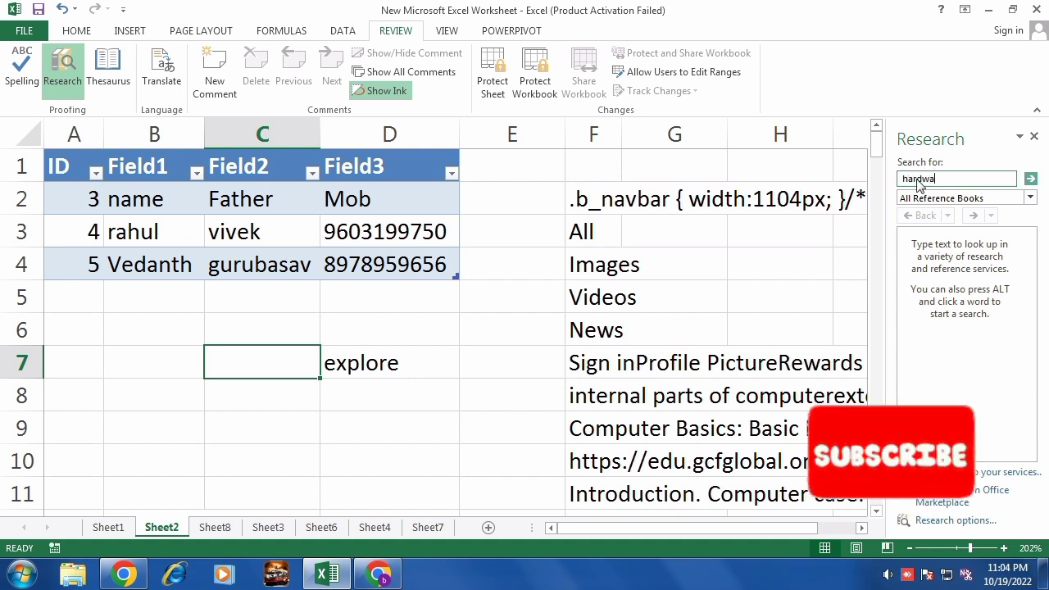
type("re")
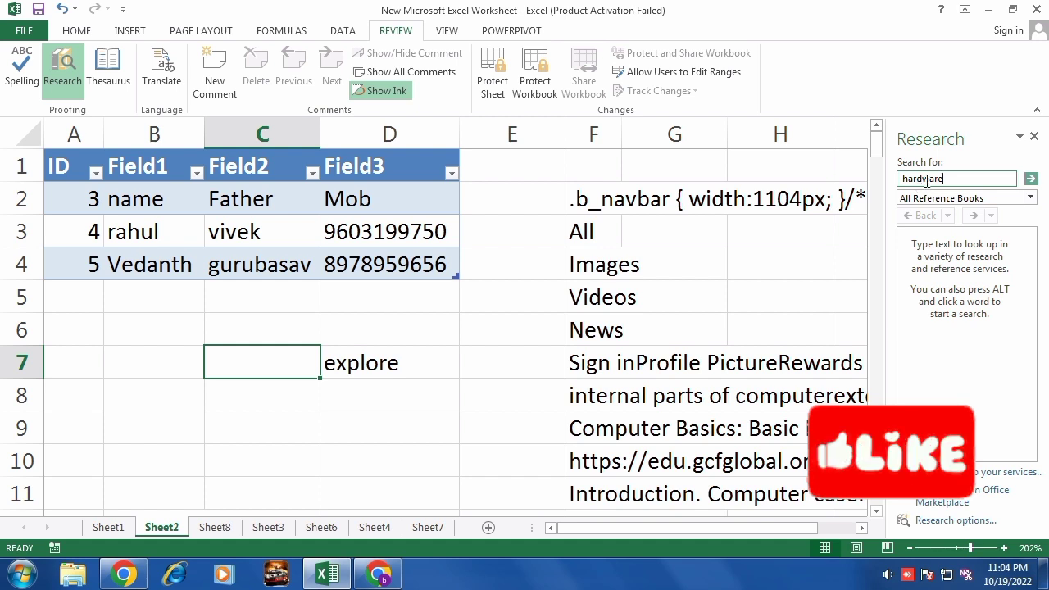
left_click(1030, 179)
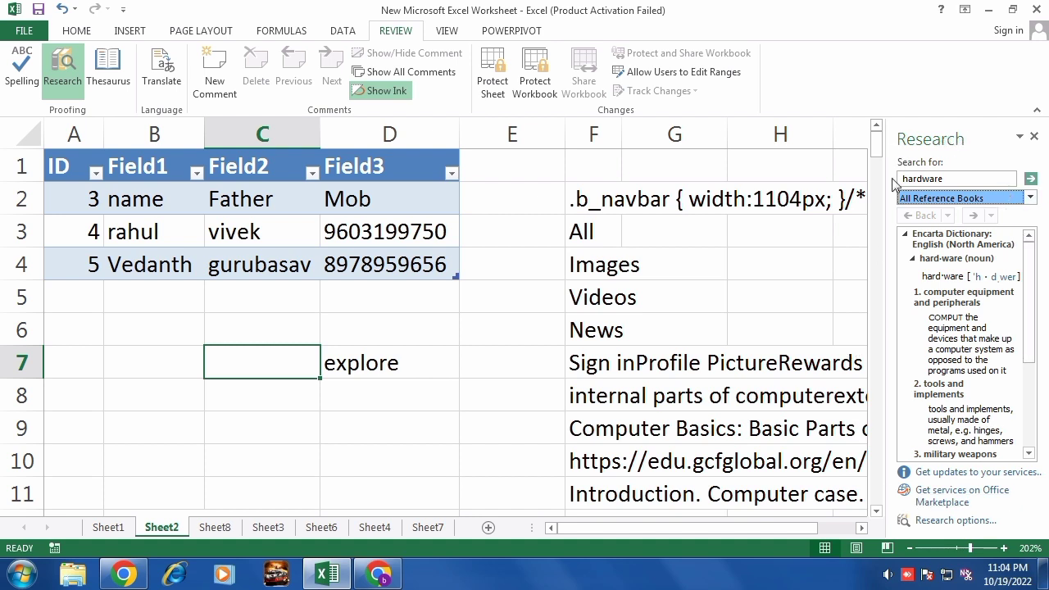
left_click(1034, 138)
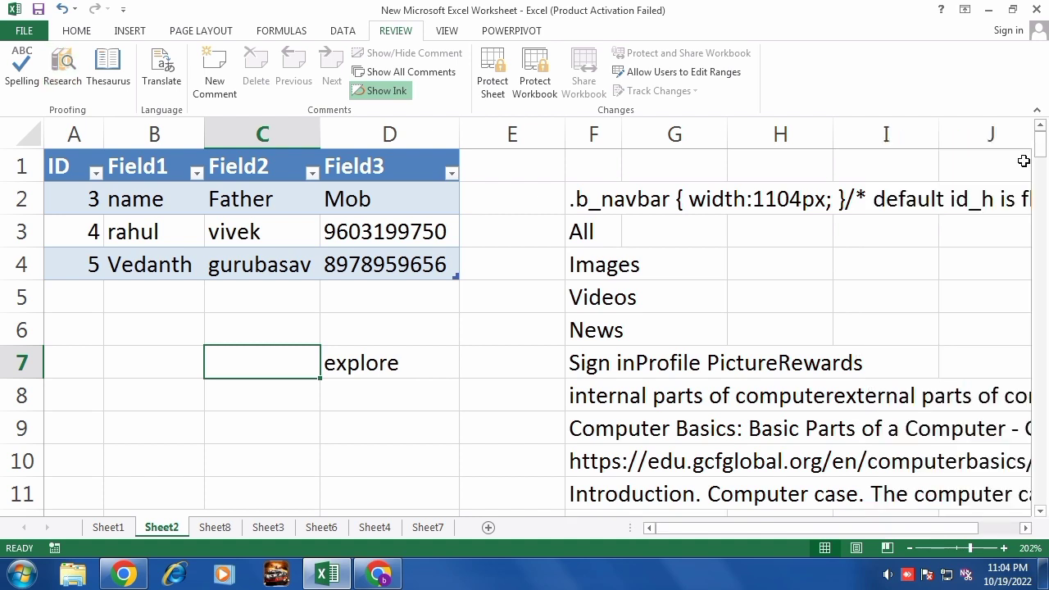
Look up synonyms for 'explore' in the Thesaurus pane, then clear cell D7.
left_click(115, 89)
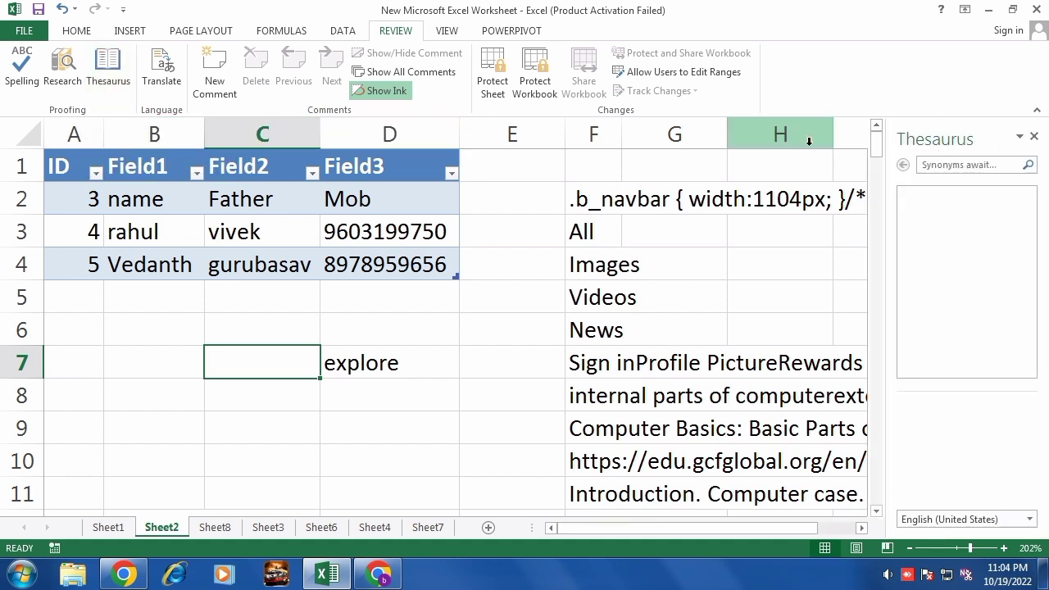
left_click(379, 364)
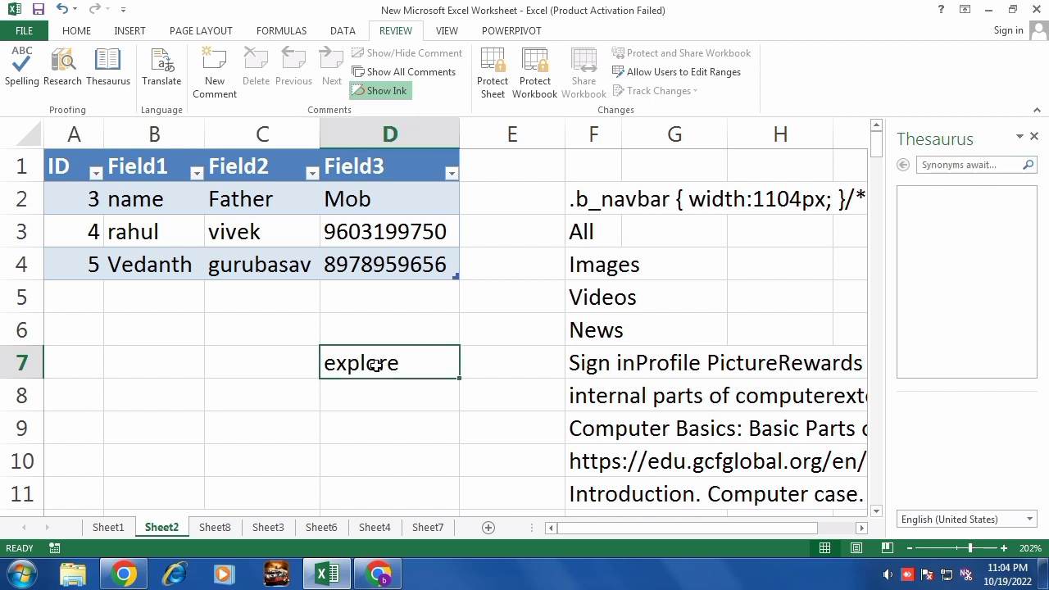
left_click(977, 166)
type("explore")
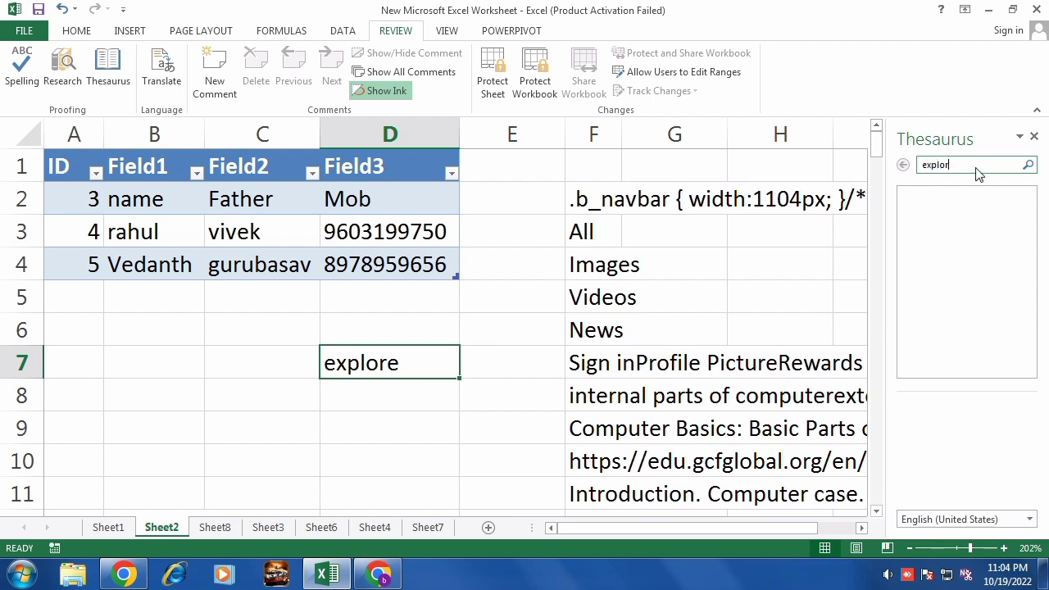
left_click(1027, 164)
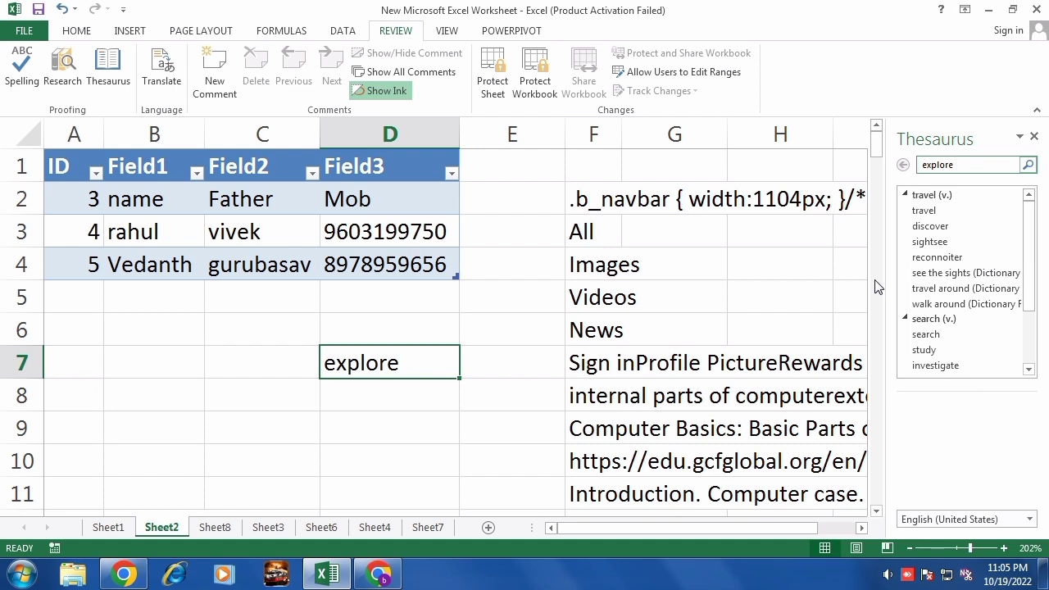
left_click(1033, 137)
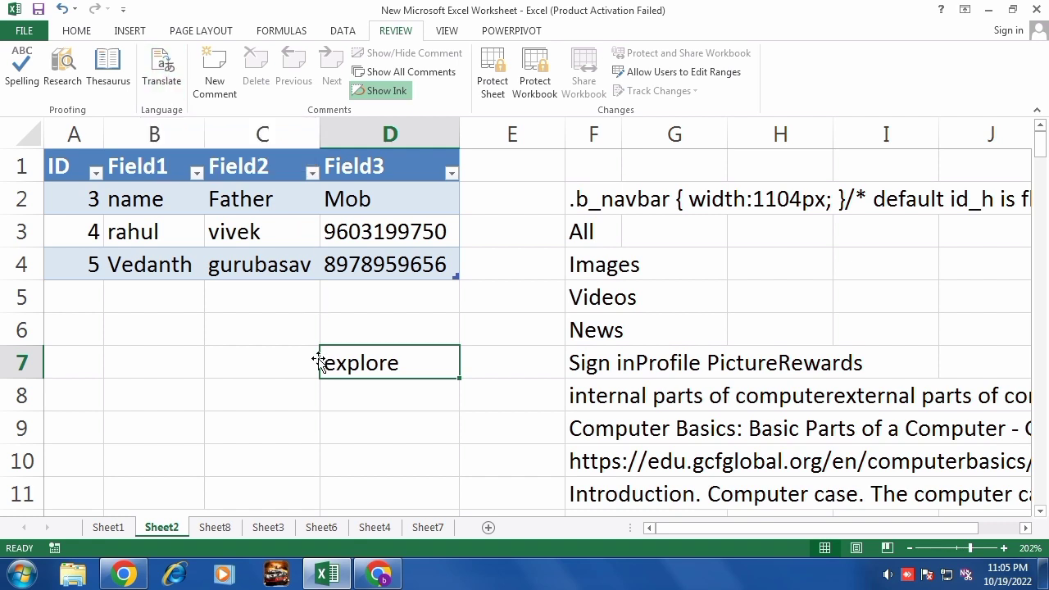
key("Delete")
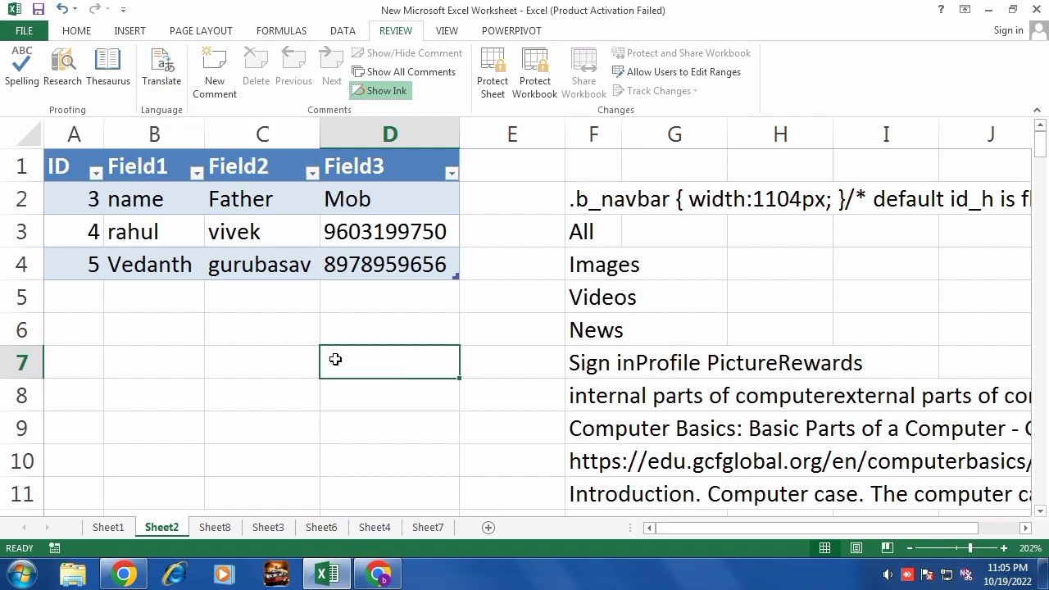
Type 'everone is fine' into B7 and select the sentence inside the cell.
left_click(187, 365)
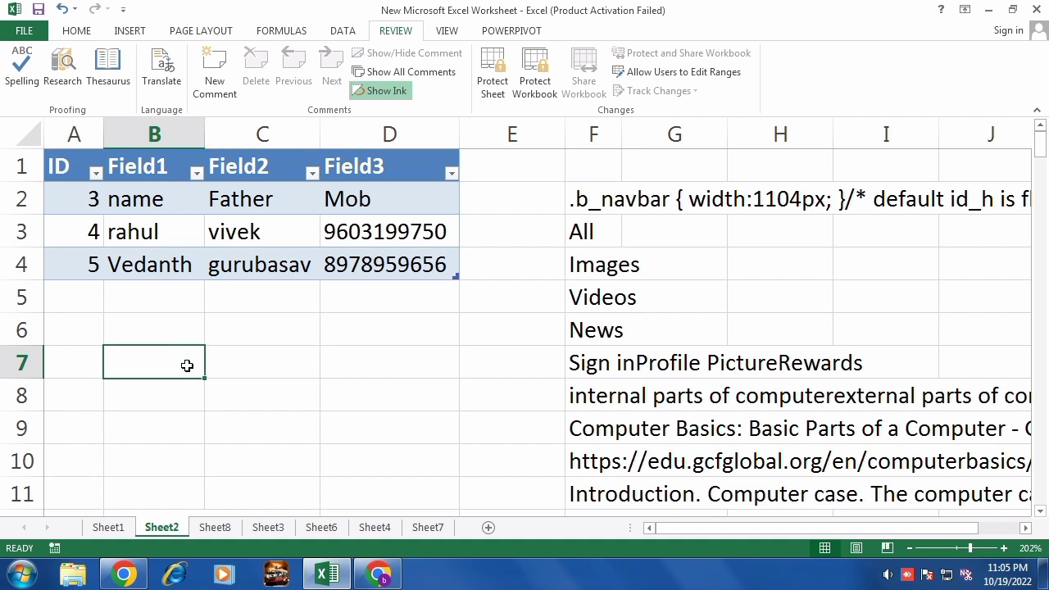
type("eve")
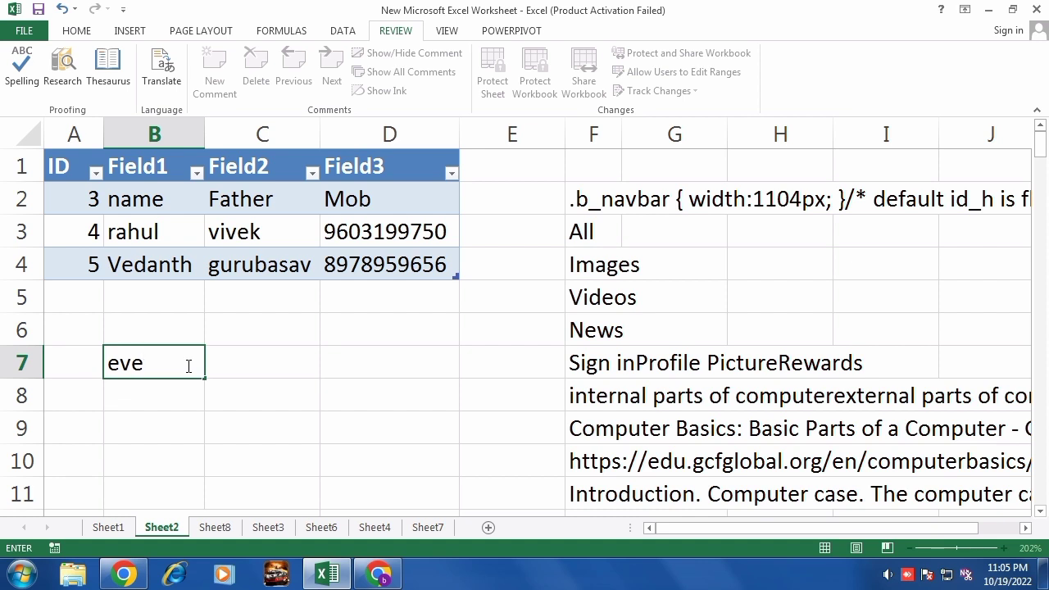
type("rone is fine")
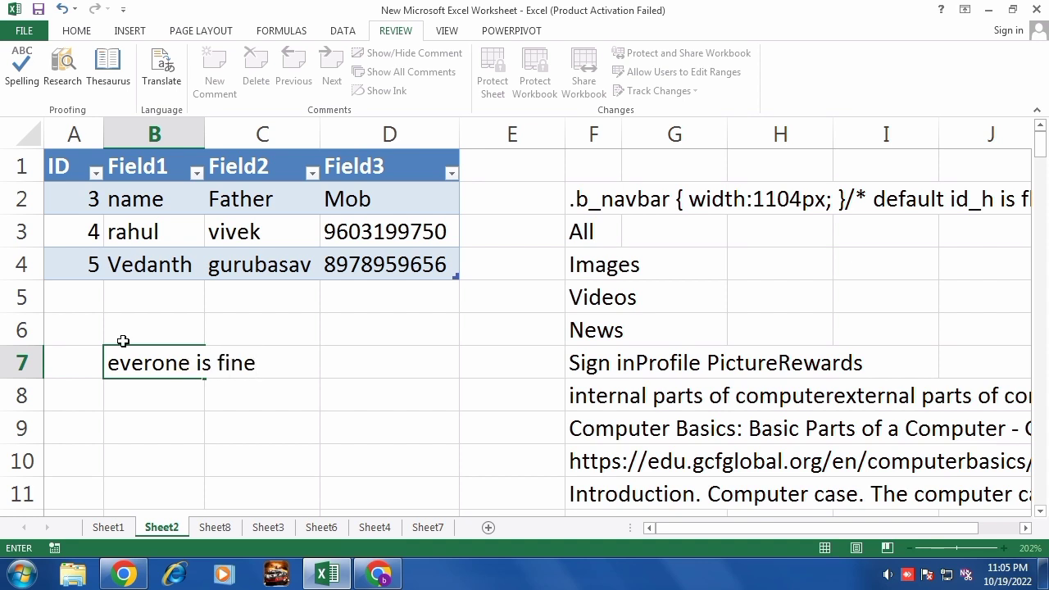
left_click(283, 436)
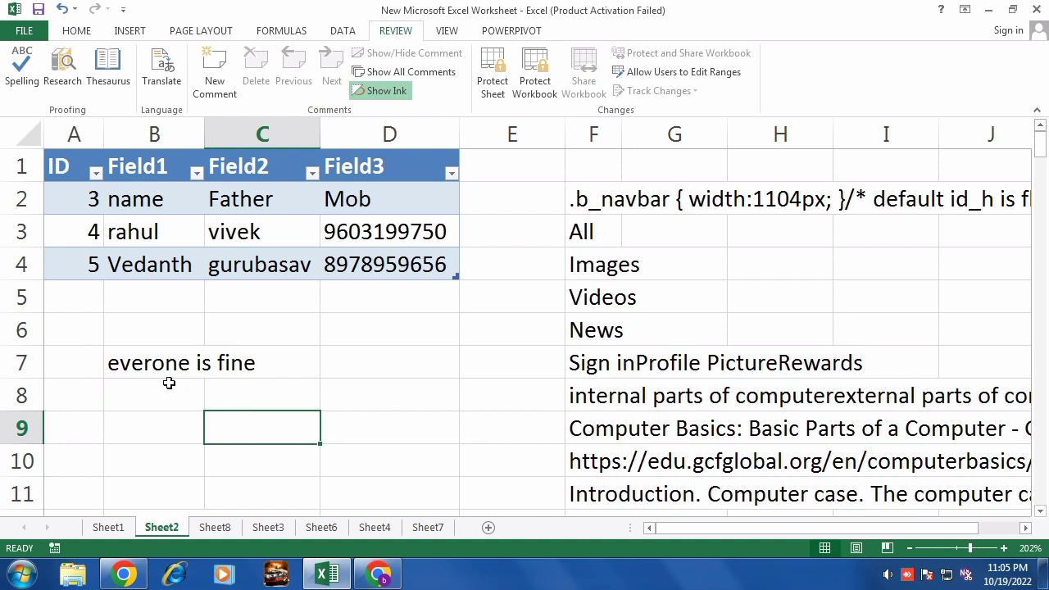
double_click(107, 362)
left_click_drag(108, 362, 250, 365)
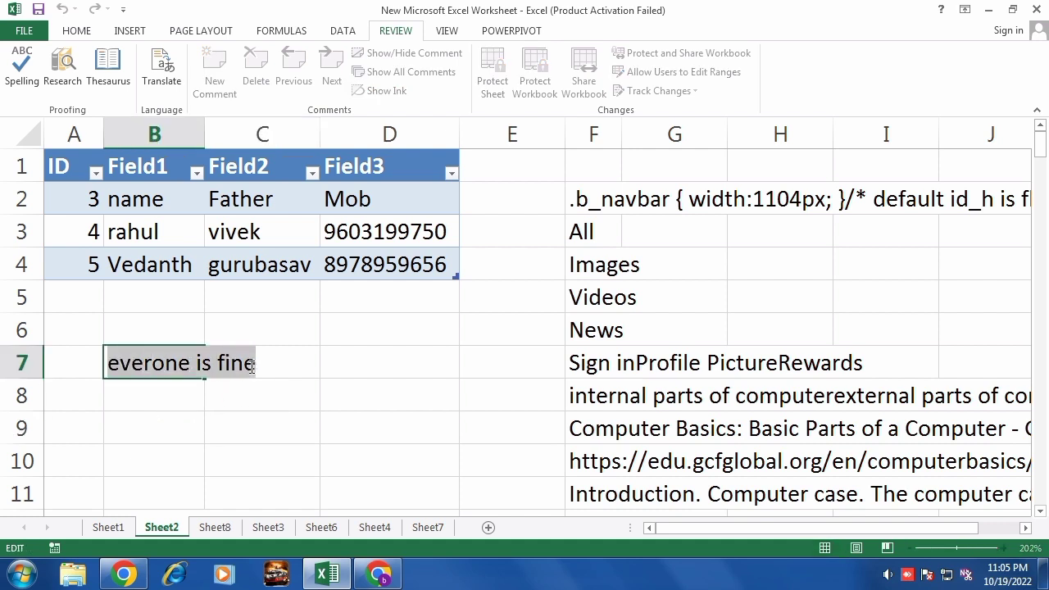
Open the Translate research pane and try it on the idtech.com cell F14.
left_click(161, 77)
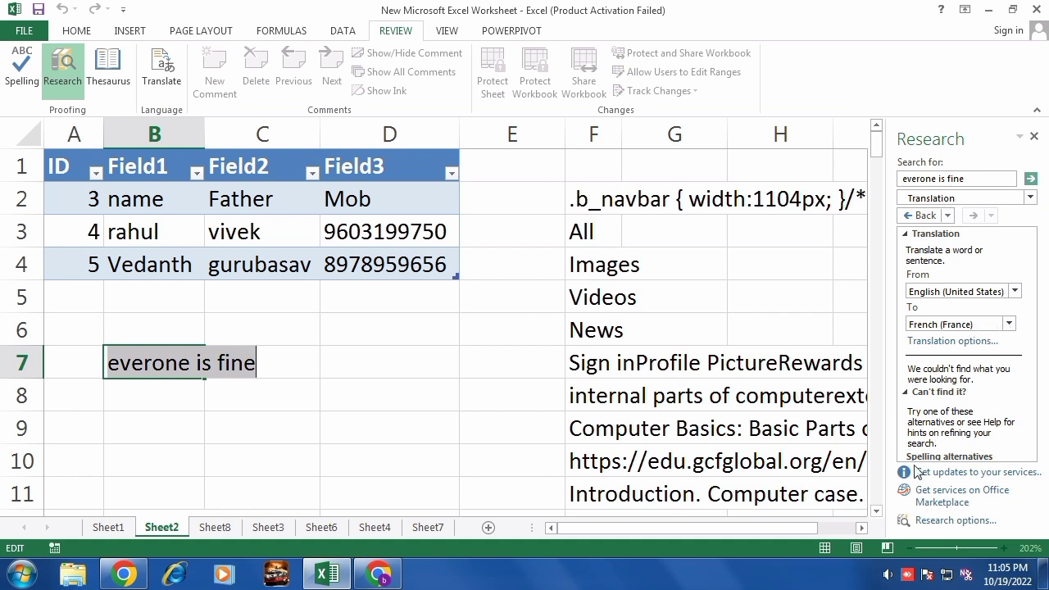
left_click(860, 528)
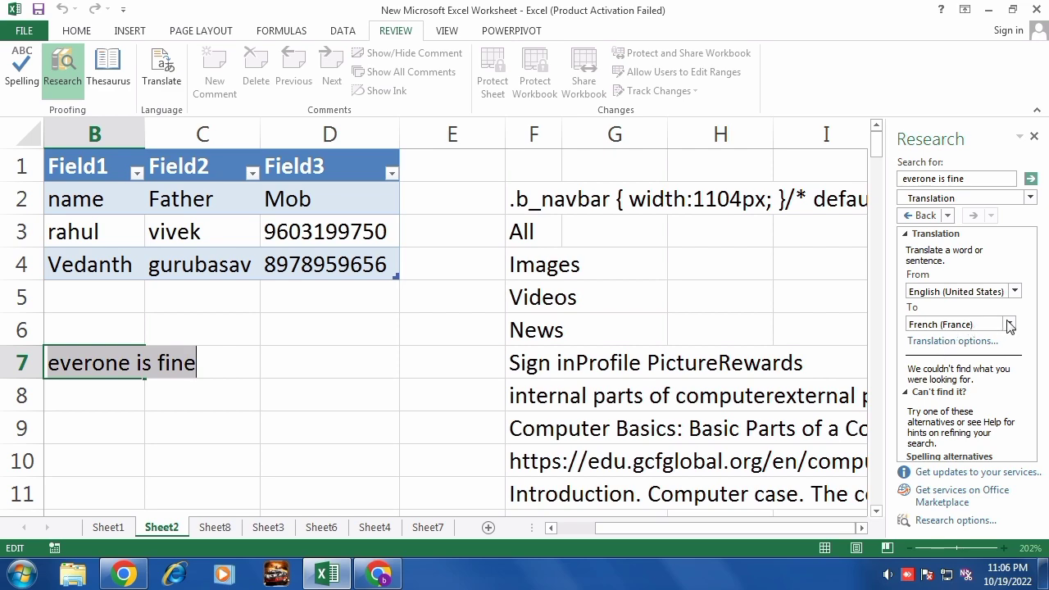
scroll(980, 405, "down", 3)
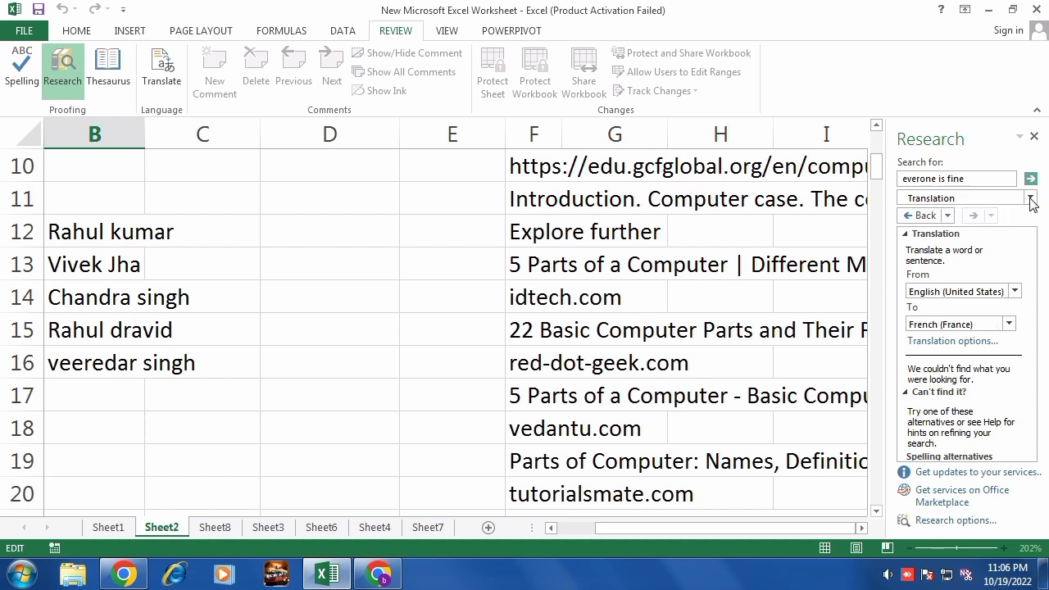
left_click(277, 299)
left_click(300, 339)
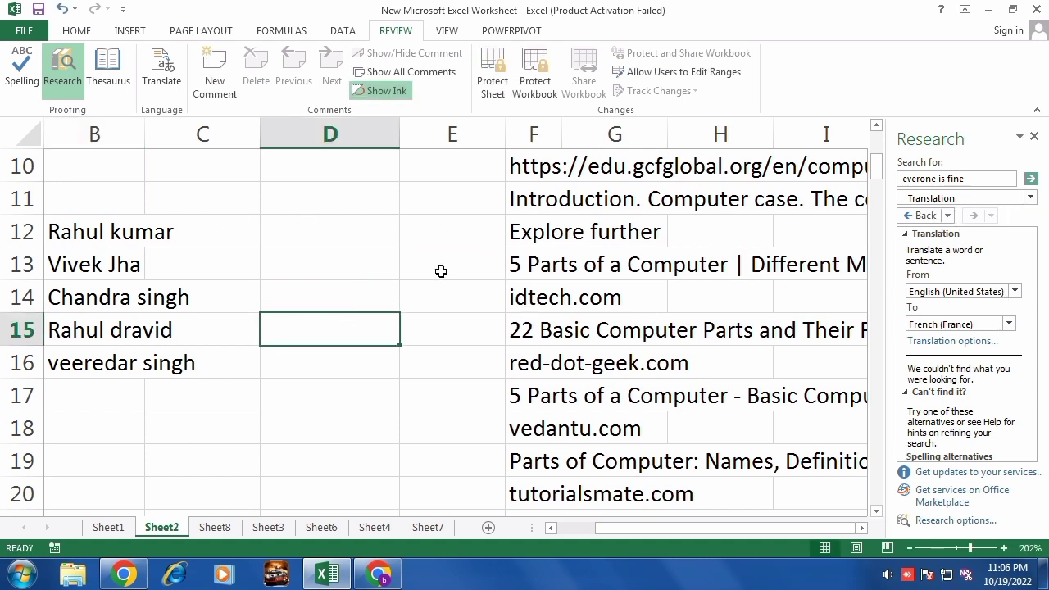
left_click(543, 293)
left_click(912, 220)
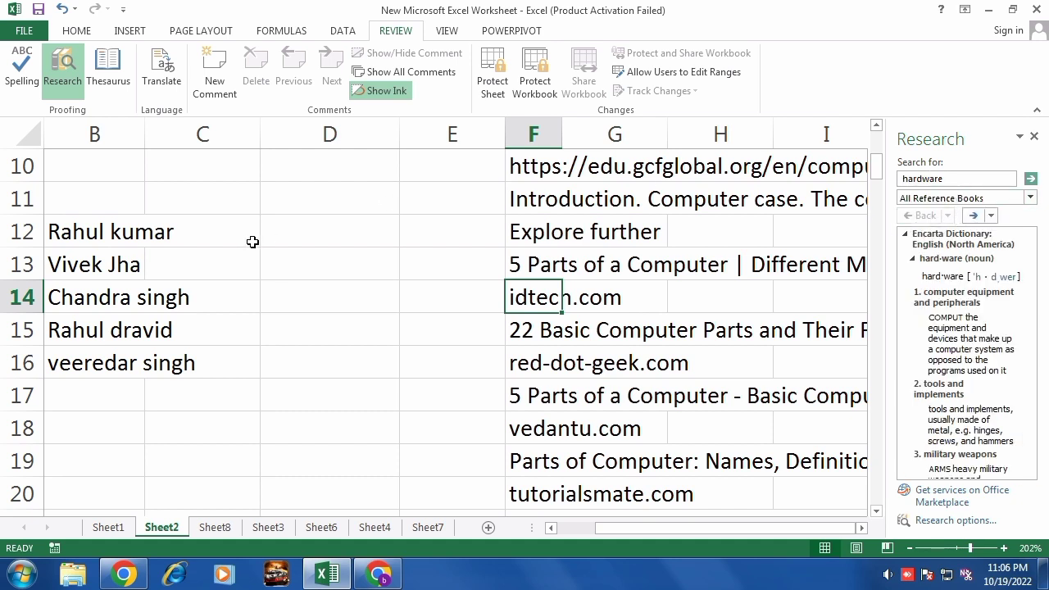
left_click(161, 70)
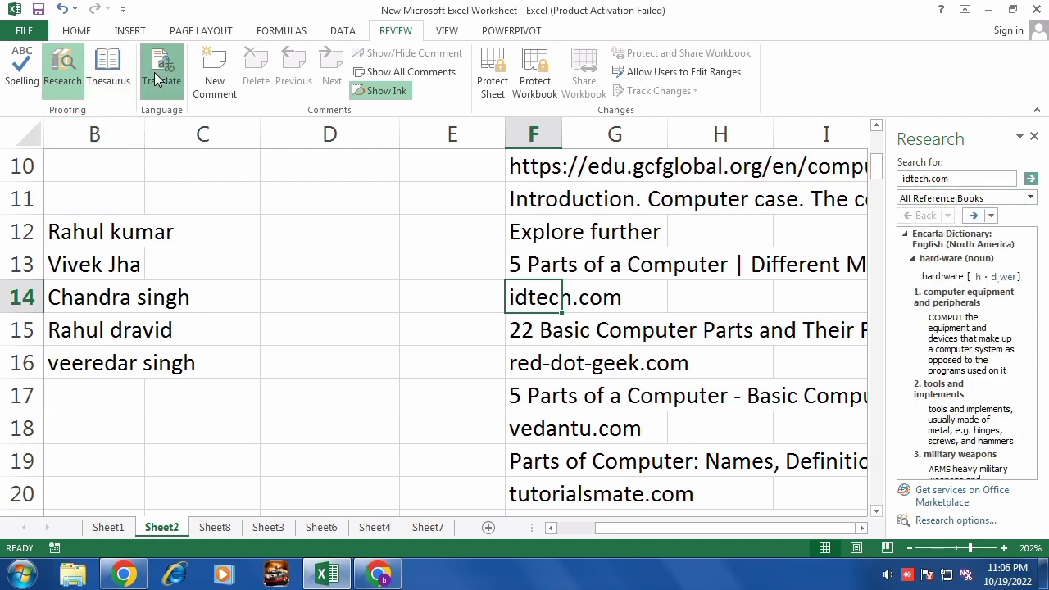
left_click_drag(962, 180, 783, 172)
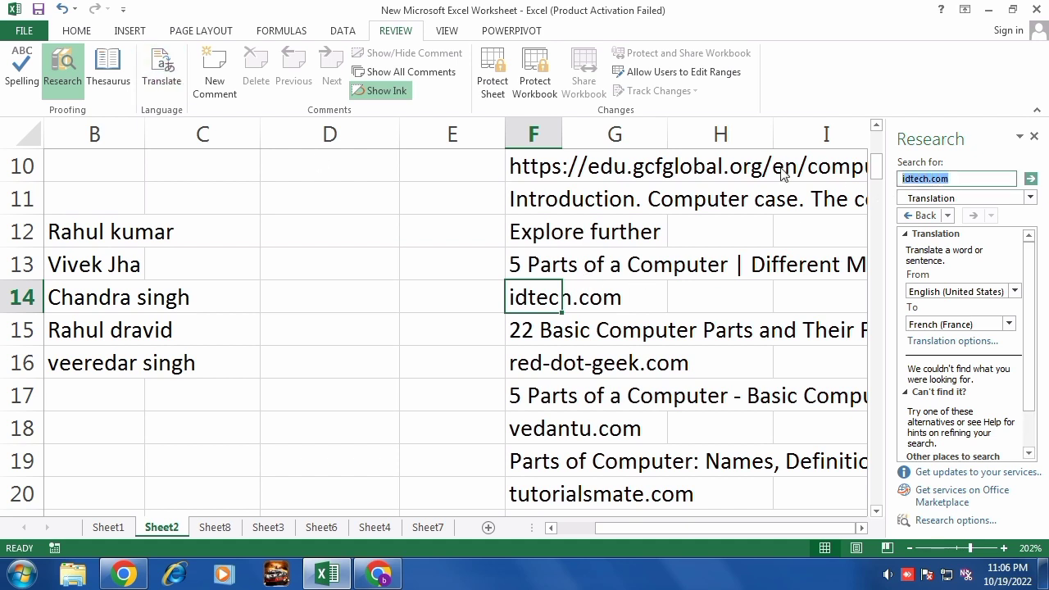
Enter 'all are fine' in cell D13.
left_click(315, 267)
type("al")
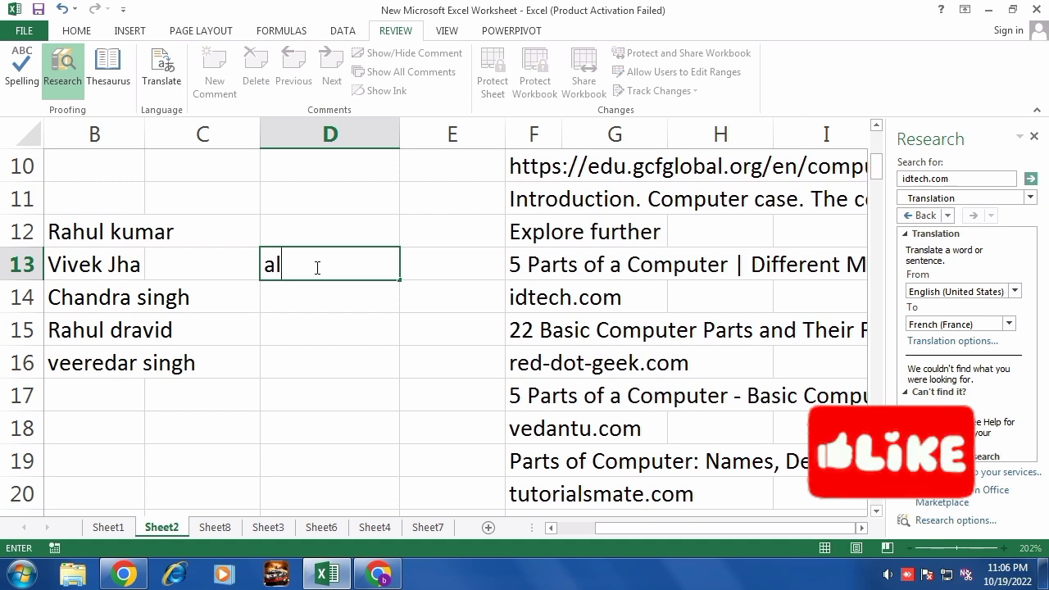
type("l th")
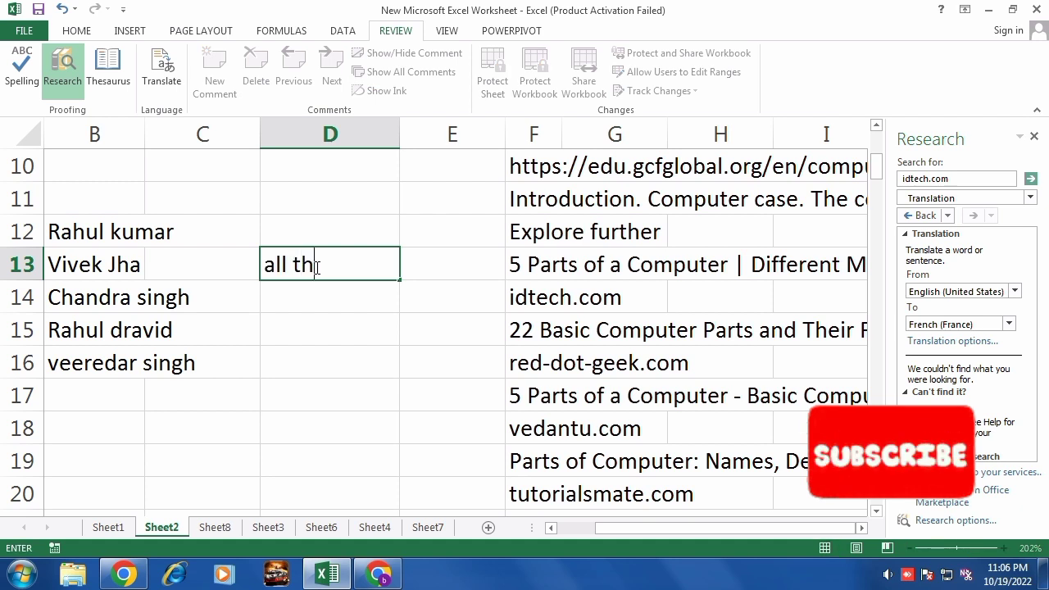
key("BackSpace")
key("BackSpace")
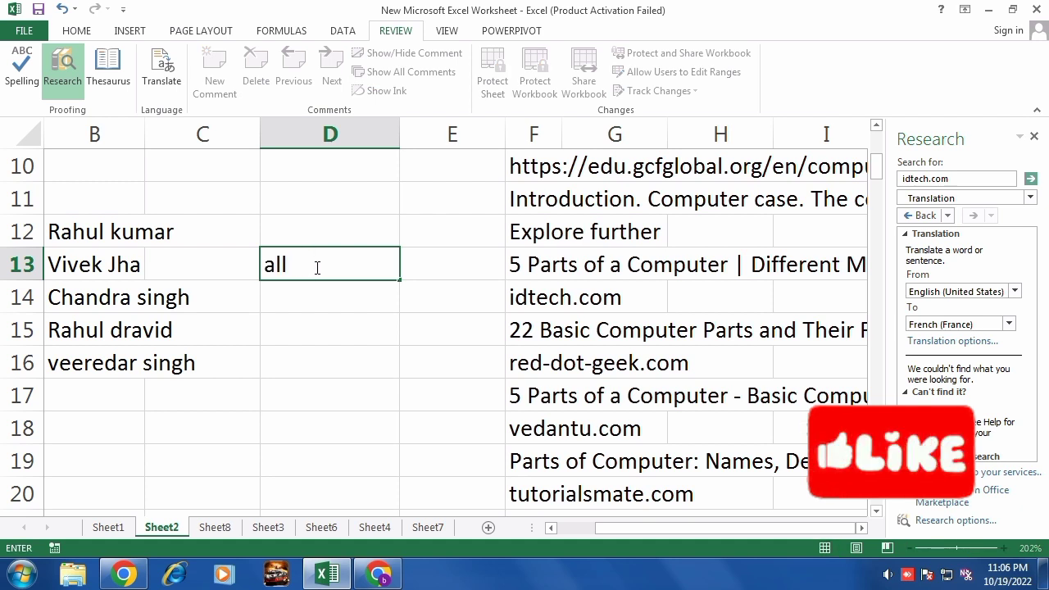
type("are fine")
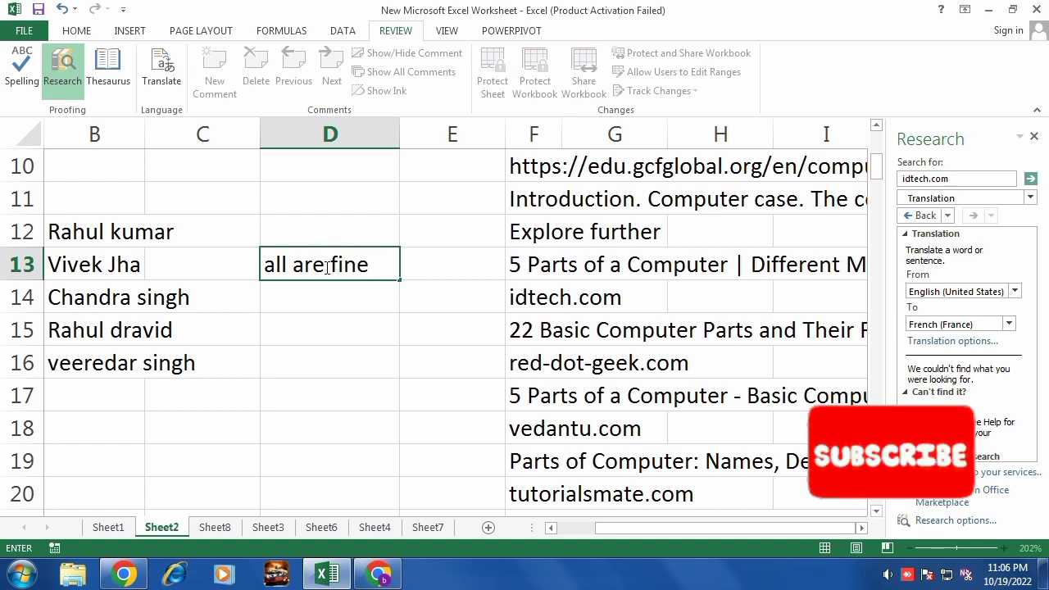
left_click(375, 388)
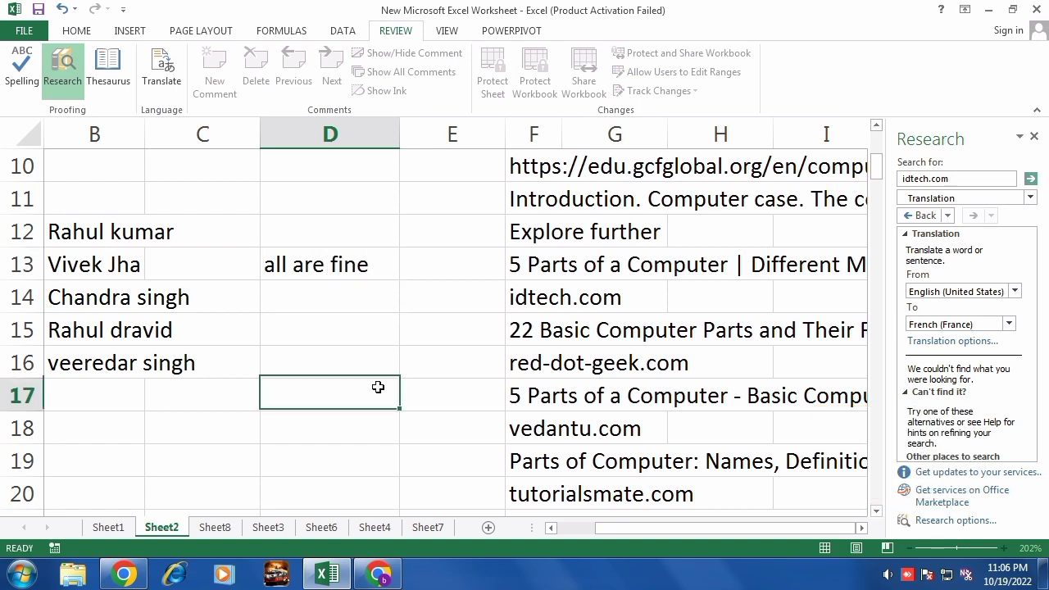
left_click(345, 266)
Translate D13 from English to Hindi and insert 'सब ठीक हैं।' into the cell.
left_click(162, 69)
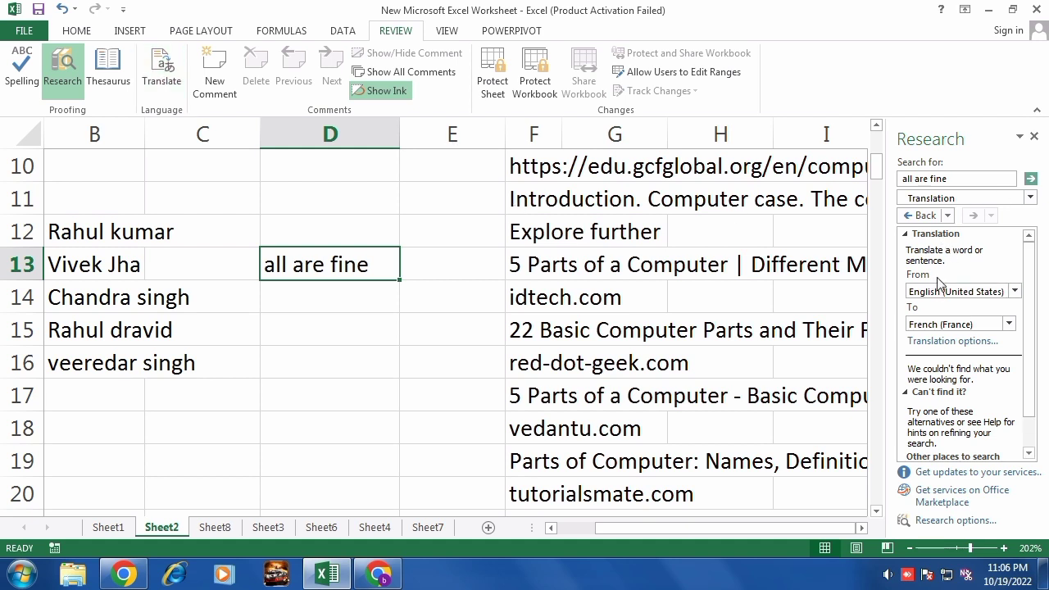
left_click(1013, 293)
left_click(1014, 295)
left_click(1008, 324)
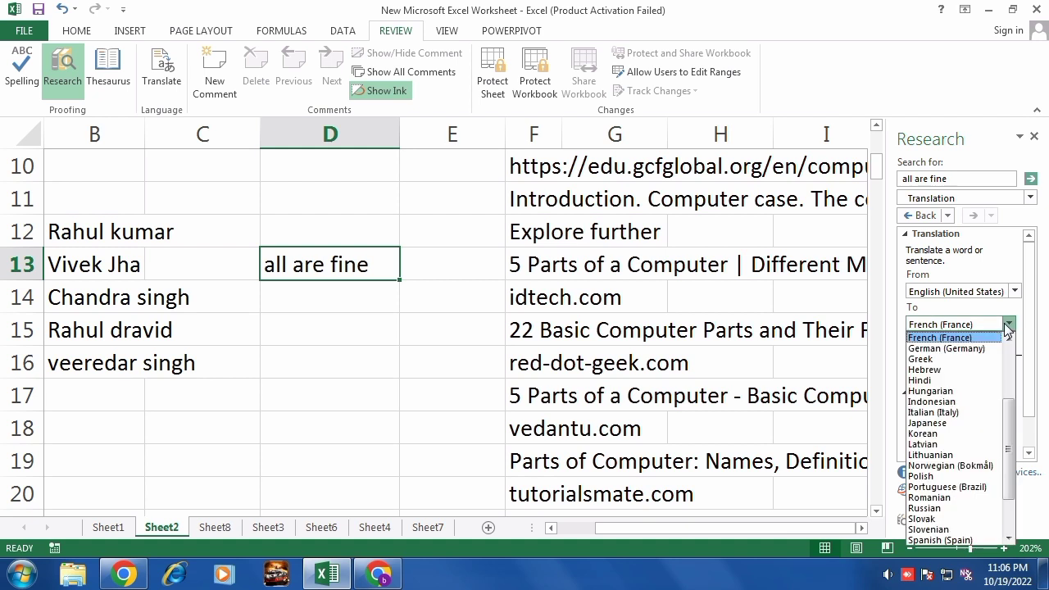
left_click(923, 382)
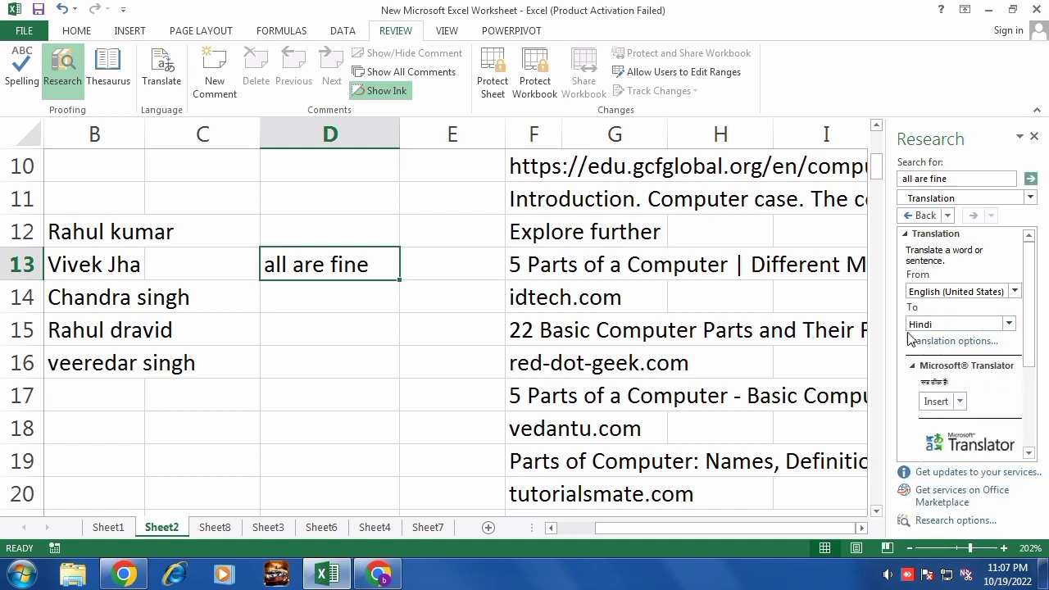
left_click(937, 401)
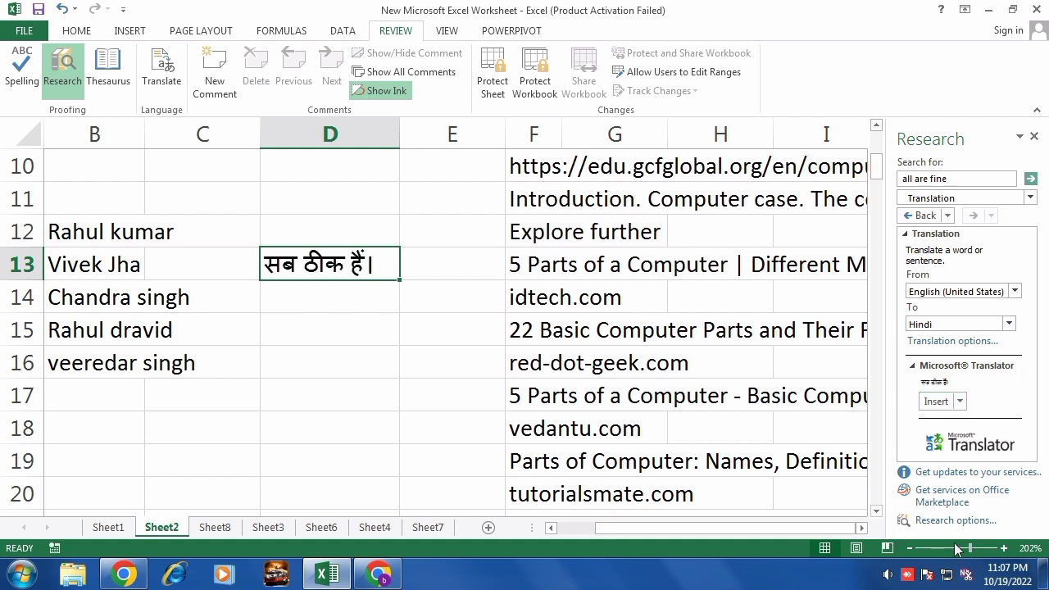
Zoom to 340%, delete the Hindi text from D13, then zoom back to 100%.
left_click_drag(971, 547, 989, 546)
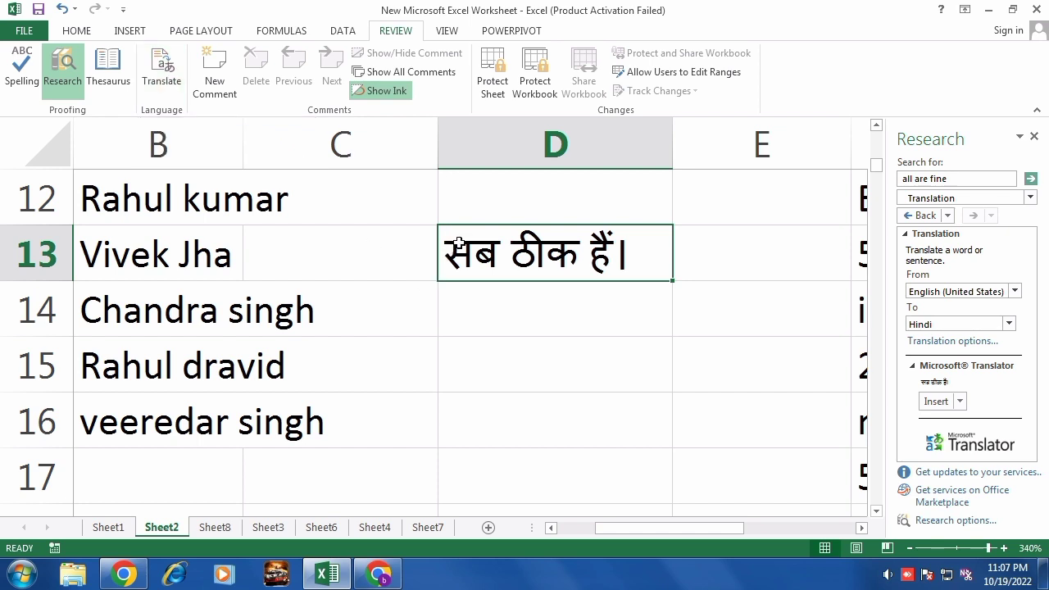
key("Delete")
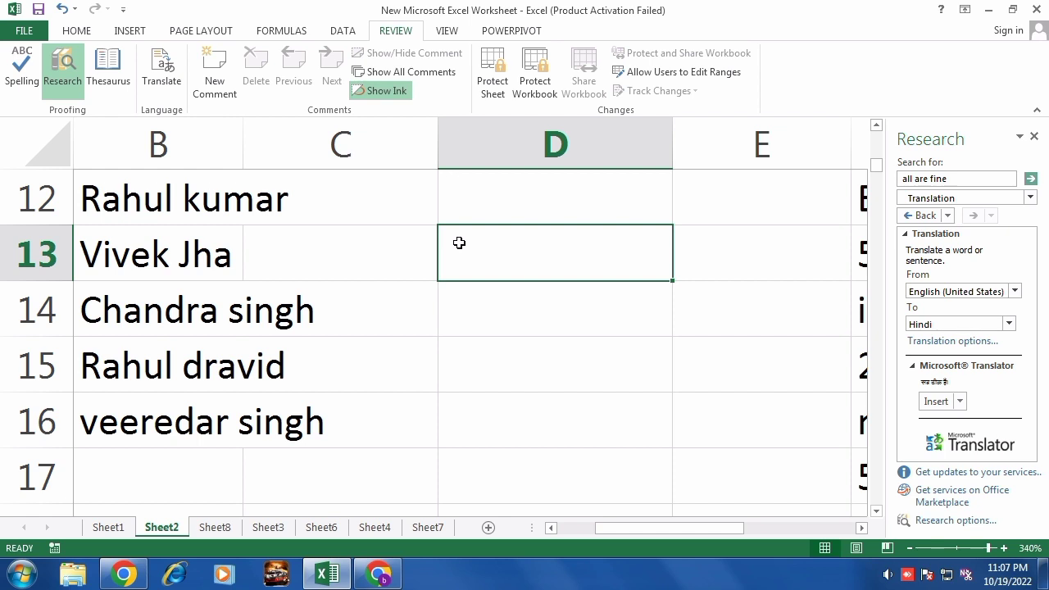
left_click(967, 548)
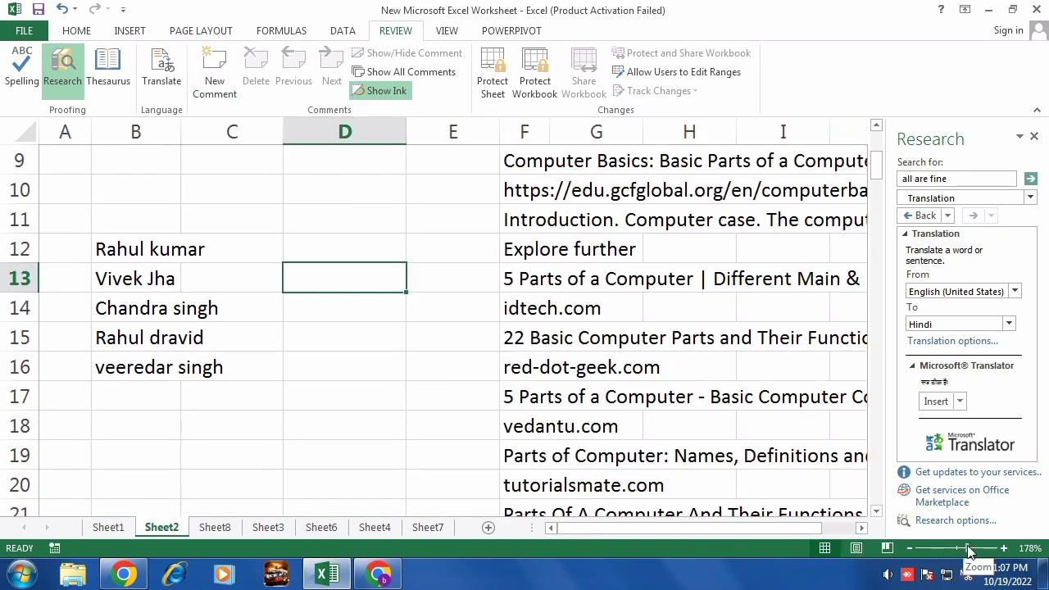
left_click_drag(967, 547, 957, 552)
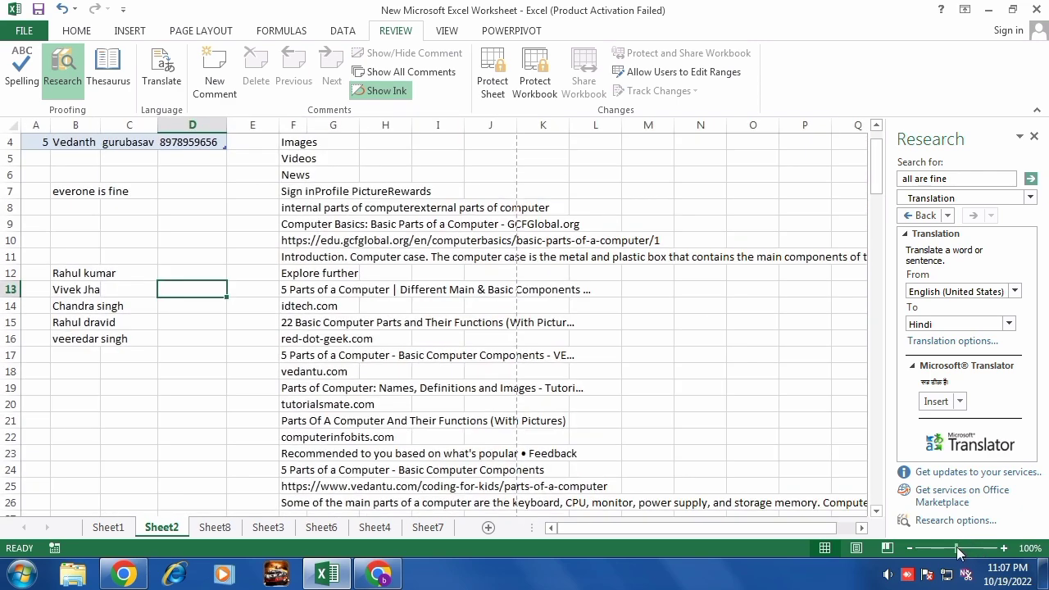
Add a comment to the Images cell F4.
left_click(316, 139)
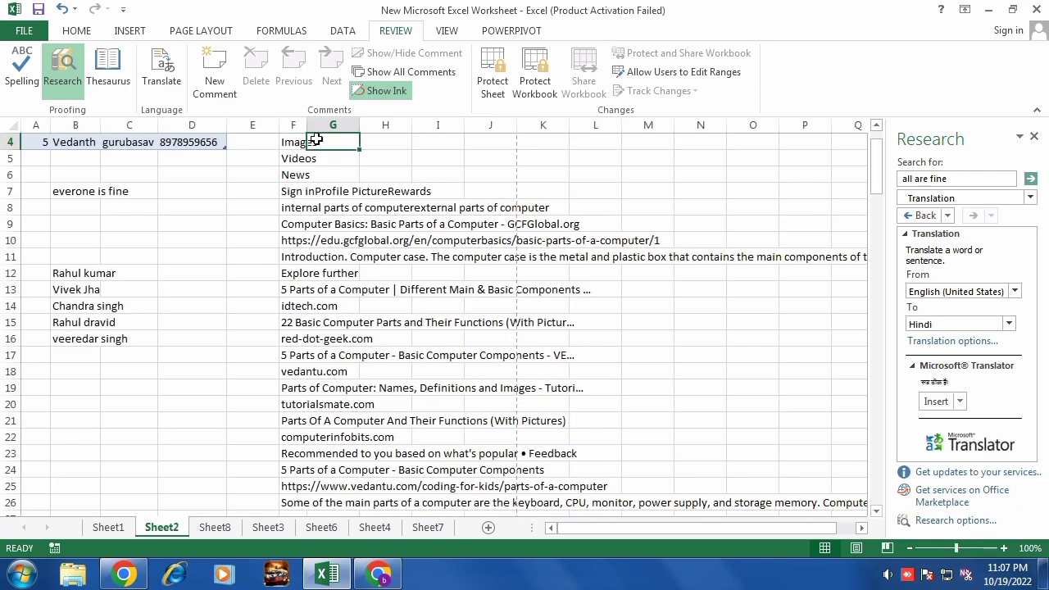
key("F2")
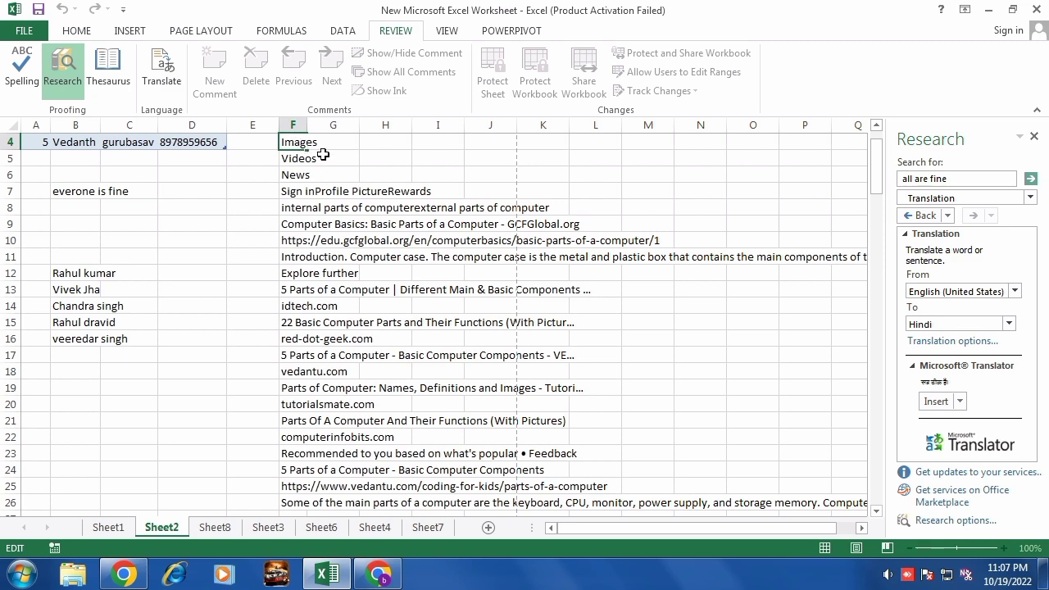
key("Return")
left_click(303, 144)
left_click(218, 79)
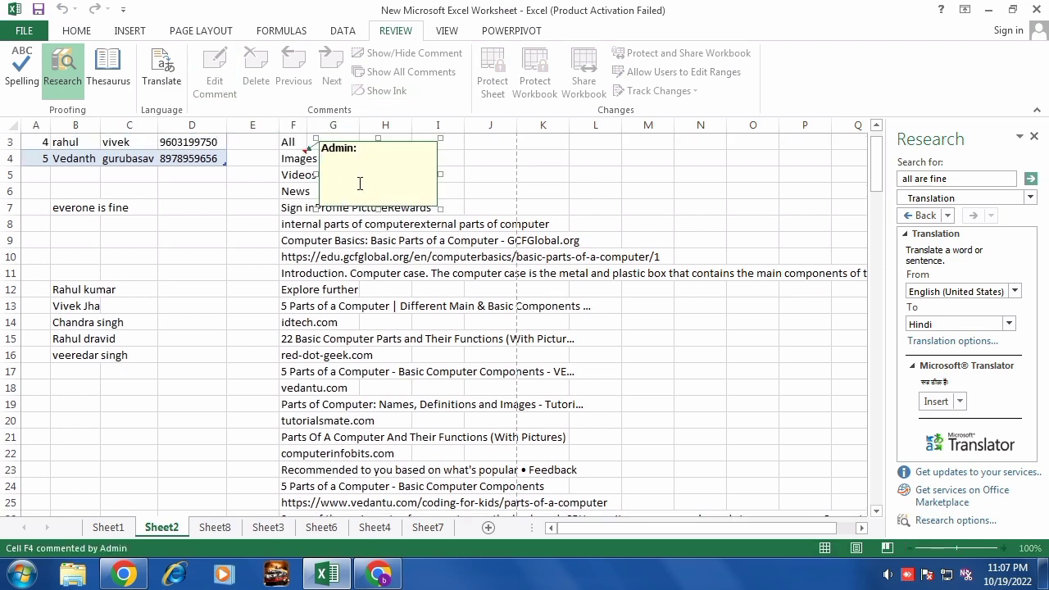
type("Good Hand")
left_click(528, 173)
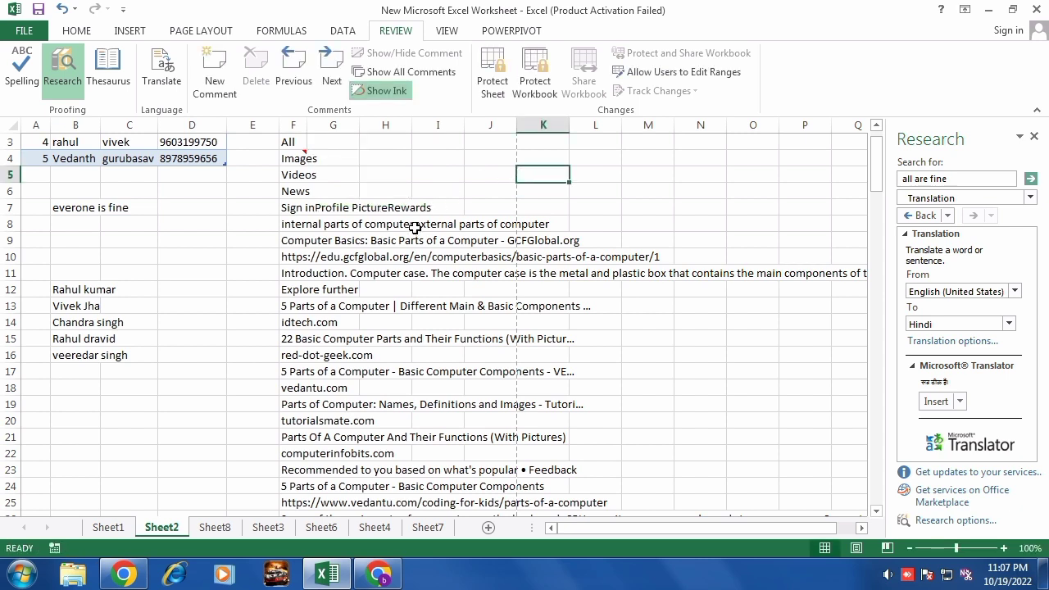
Add a comment to the idtech.com cell F14.
double_click(419, 304)
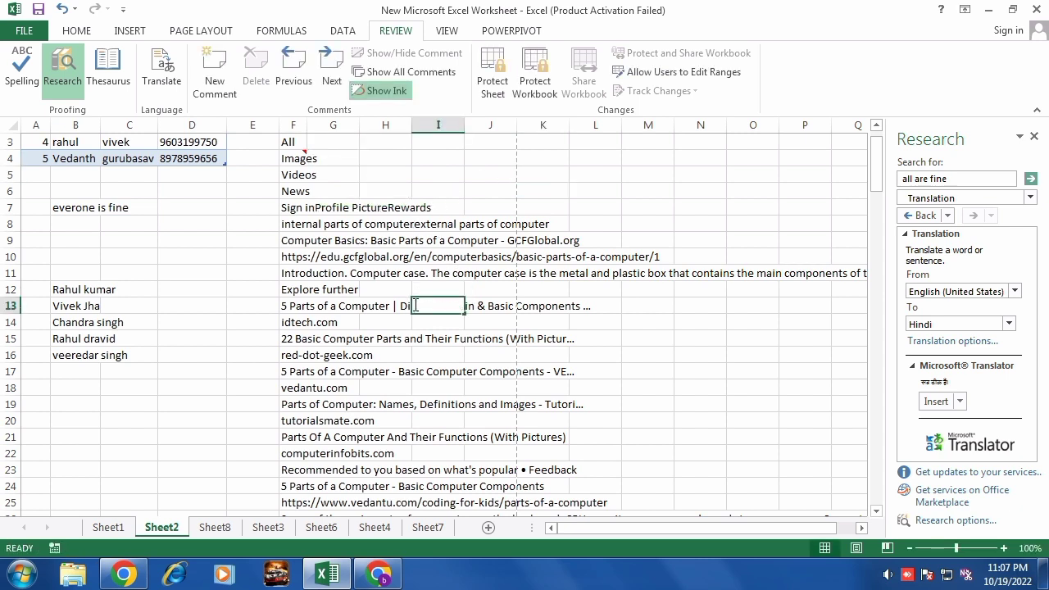
left_click(295, 327)
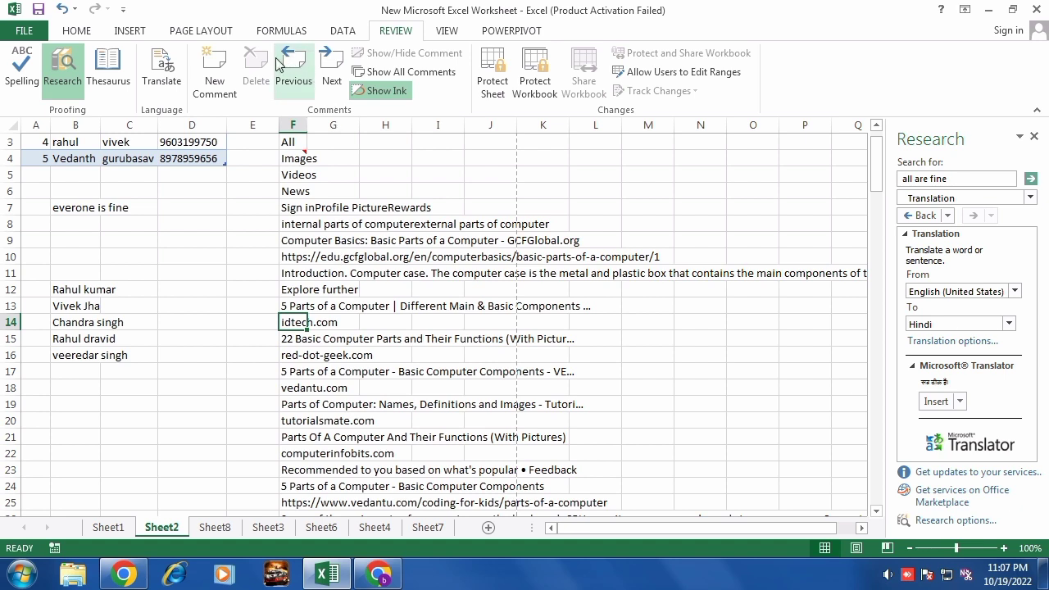
left_click(217, 74)
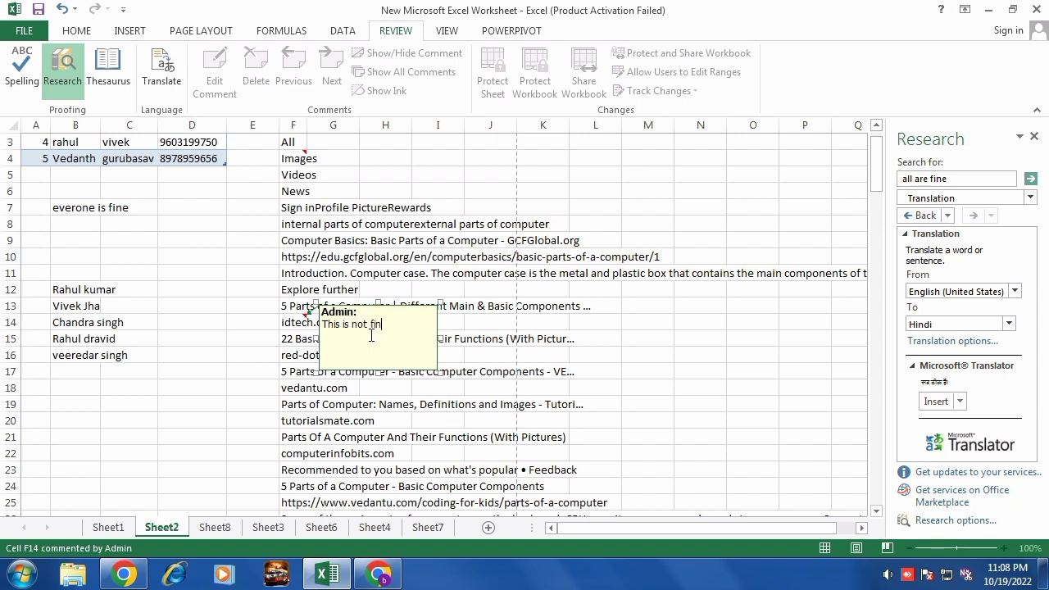
left_click(396, 454)
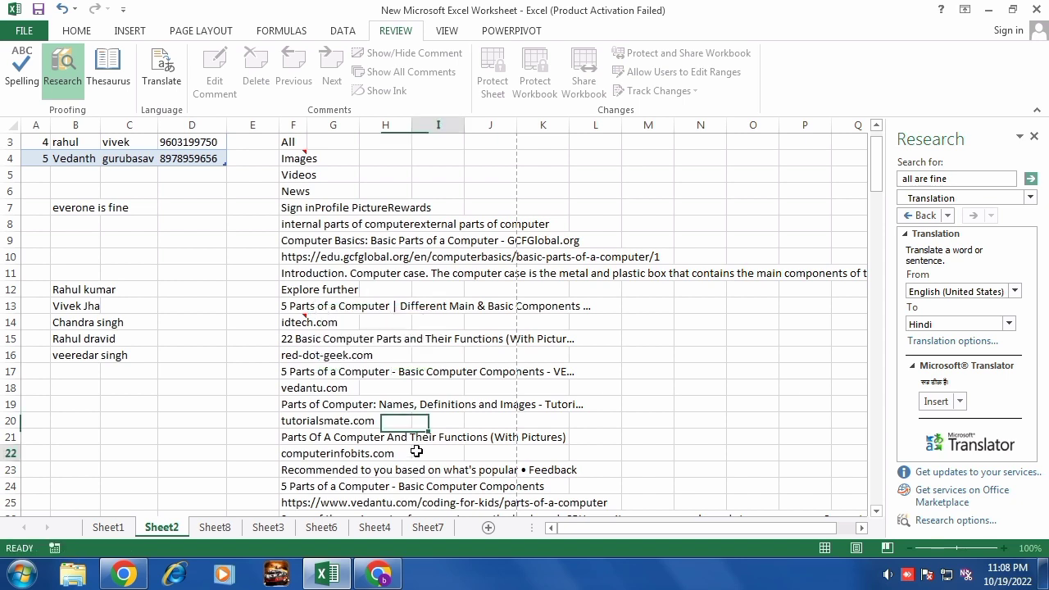
Add a comment reading 'computer' to cell F19.
left_click(319, 411)
double_click(293, 405)
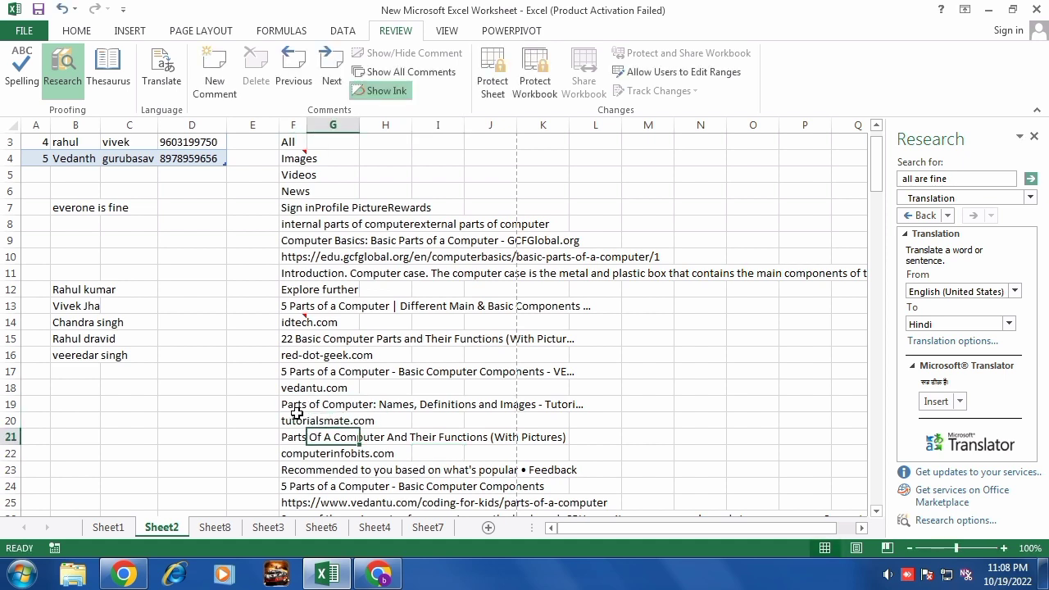
key("Escape")
left_click(215, 74)
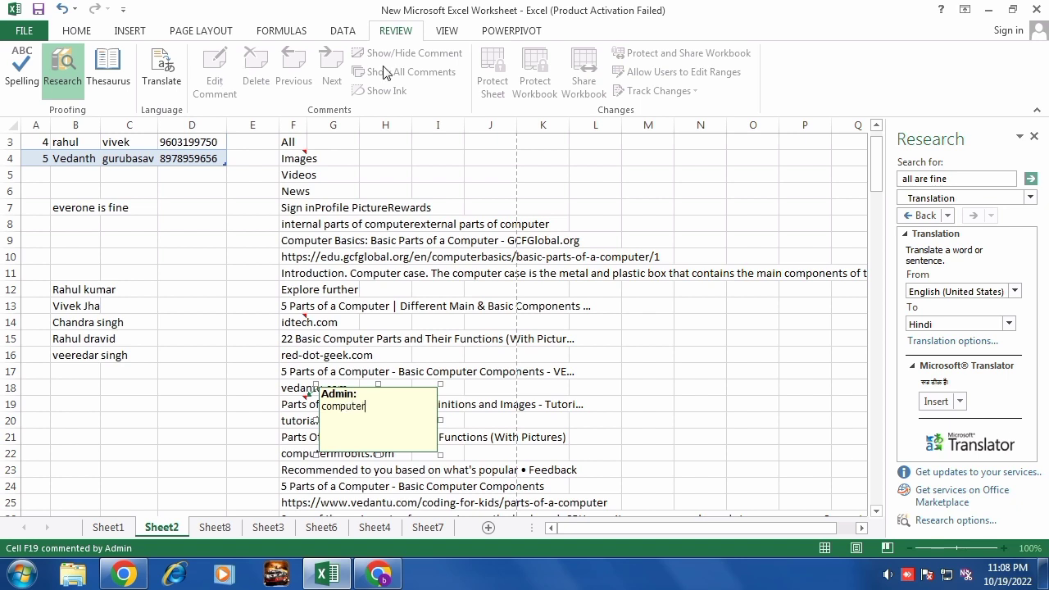
left_click(543, 371)
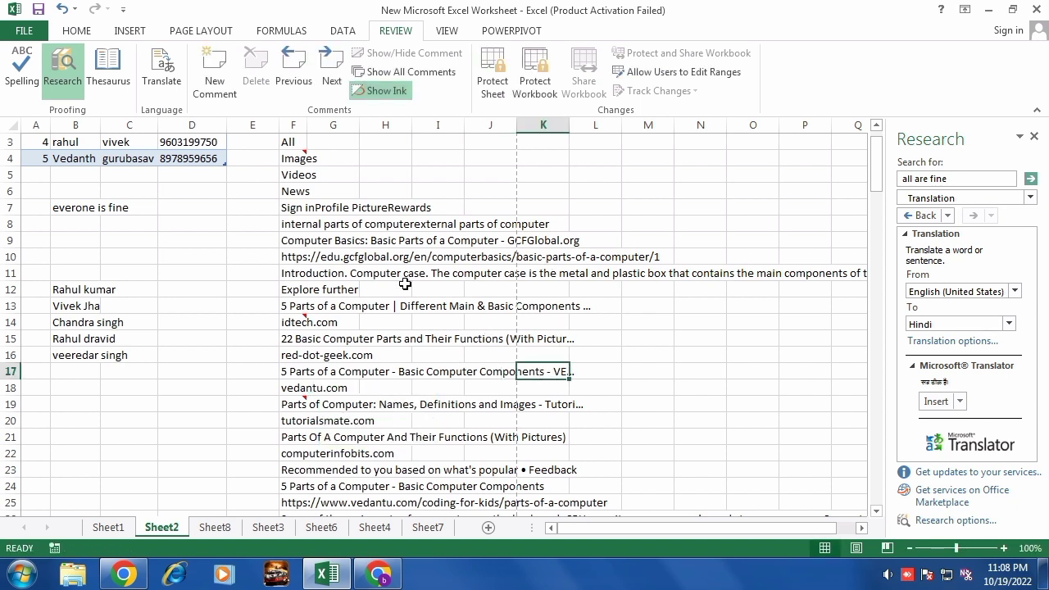
Step forward through the comments on F4, F14 and F19, then back to F4.
left_click(303, 154)
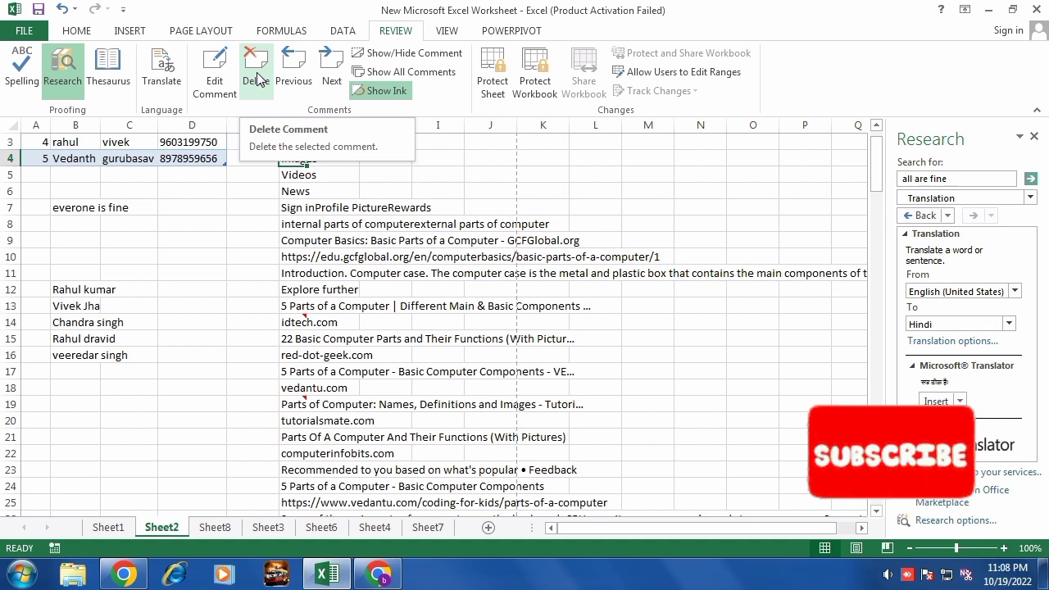
left_click(335, 78)
left_click(336, 78)
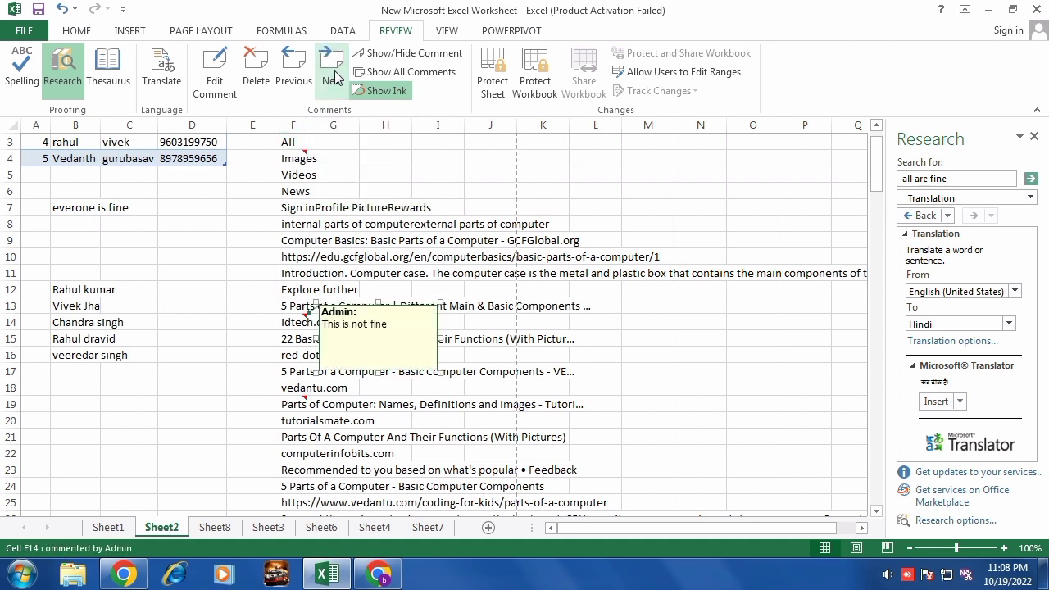
left_click(336, 78)
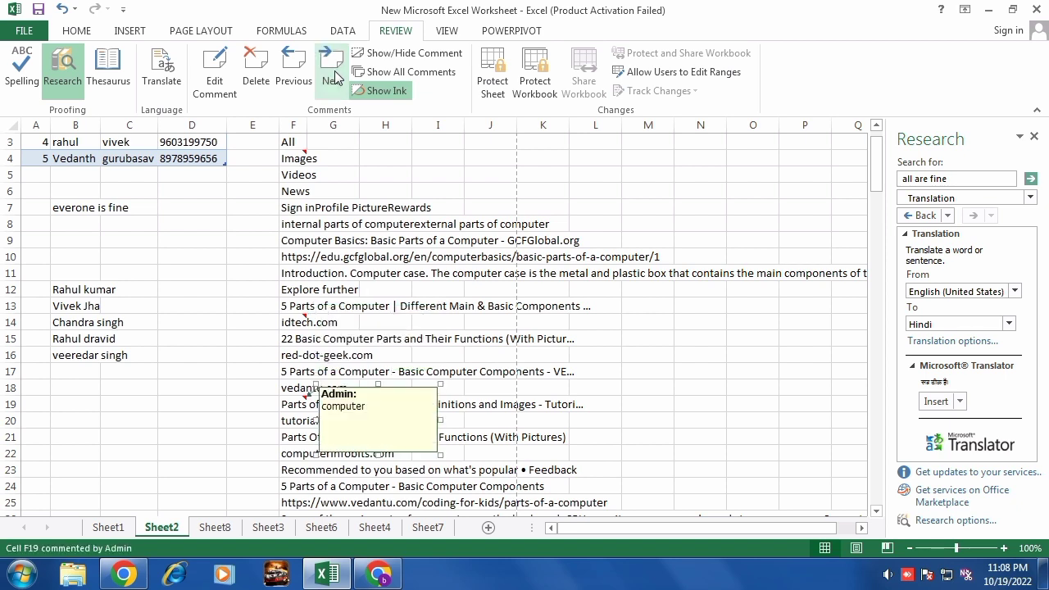
left_click(280, 74)
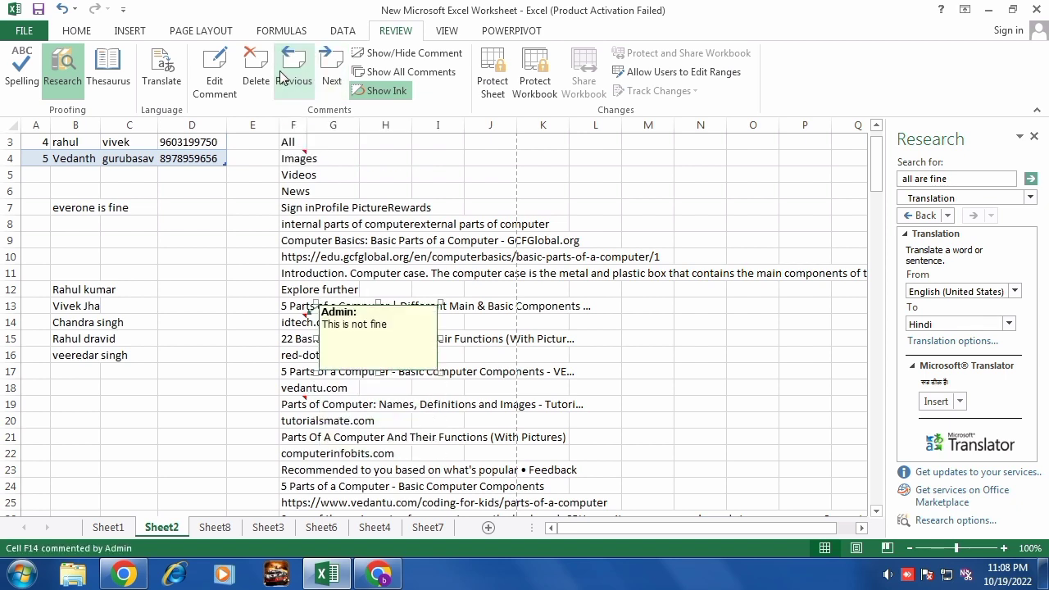
left_click(281, 74)
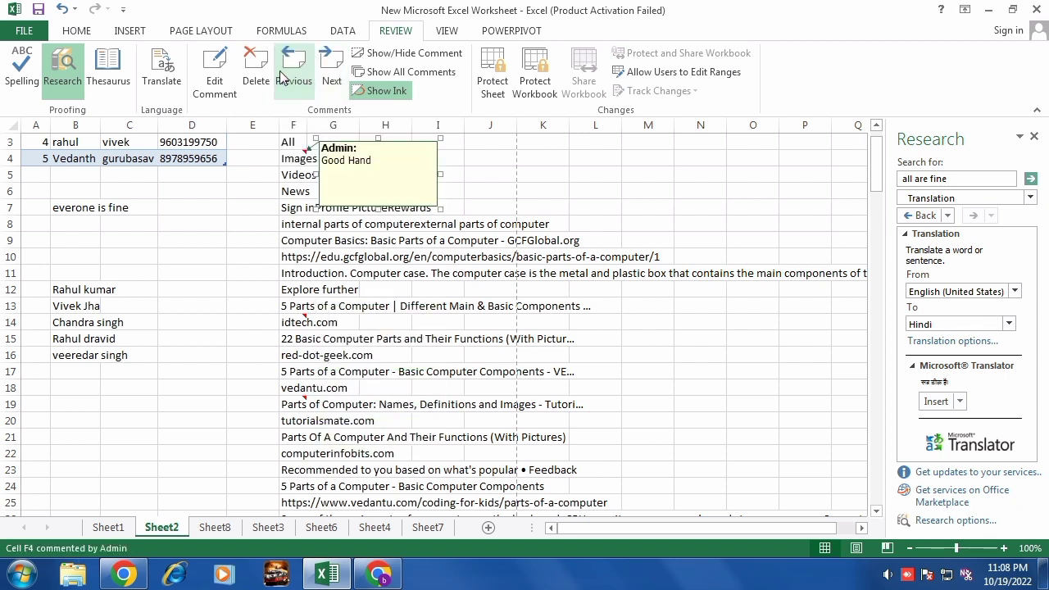
Toggle the F4 comment between shown and hidden several times.
left_click(394, 54)
left_click(394, 54)
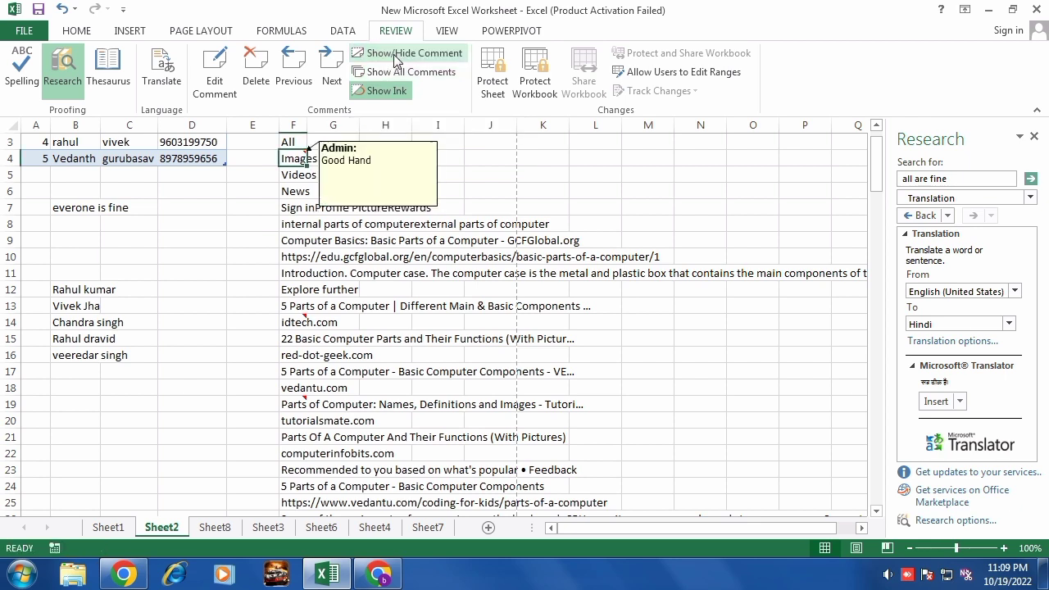
left_click(394, 54)
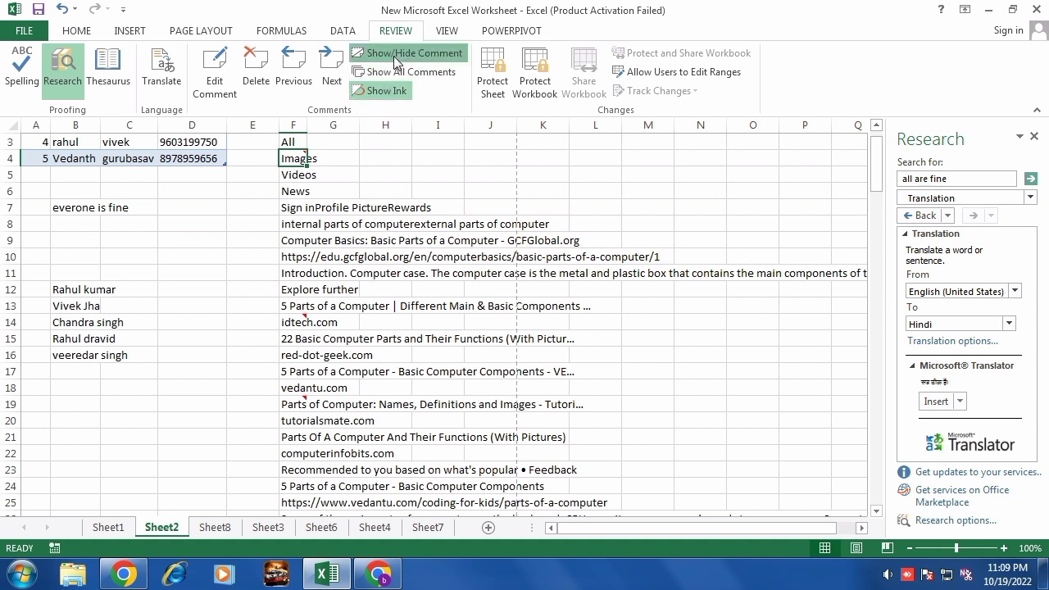
mouse_move(321, 164)
left_click(393, 56)
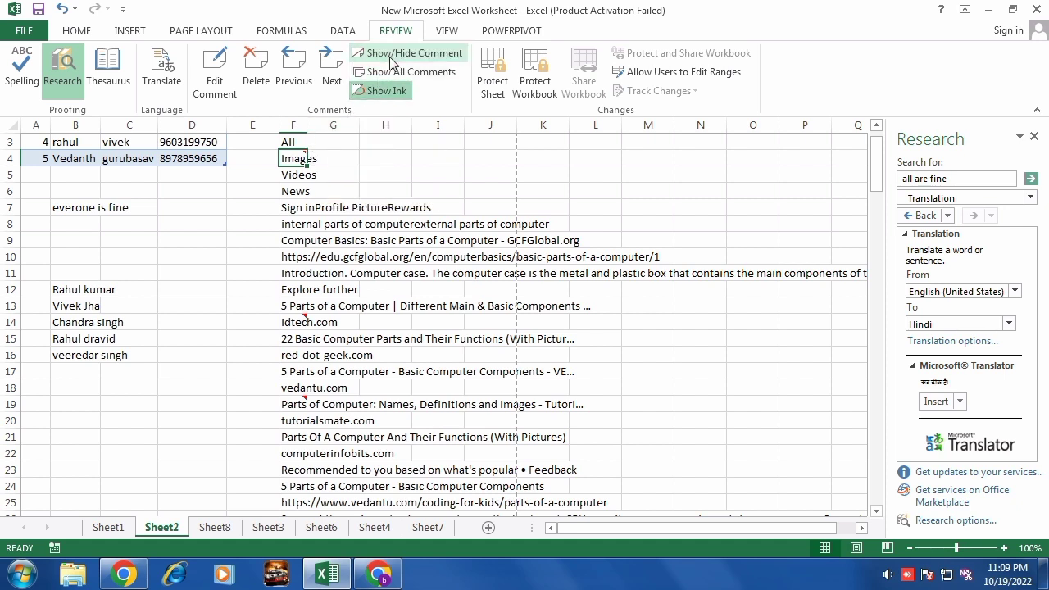
left_click(392, 56)
left_click(393, 56)
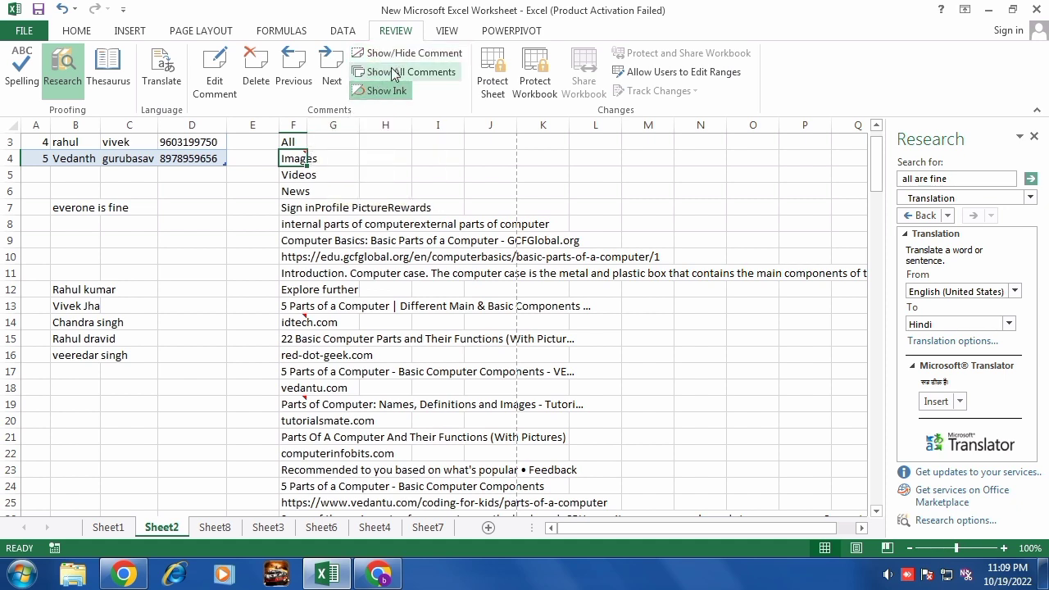
Show all comments at once, hide them again, and toggle ink display off and on.
left_click(394, 73)
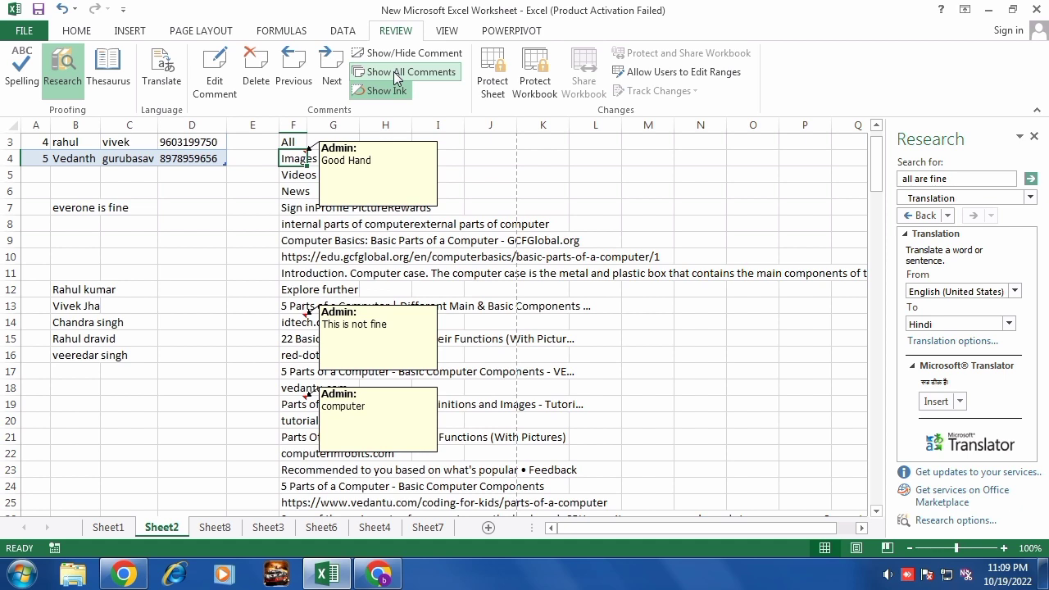
left_click(394, 74)
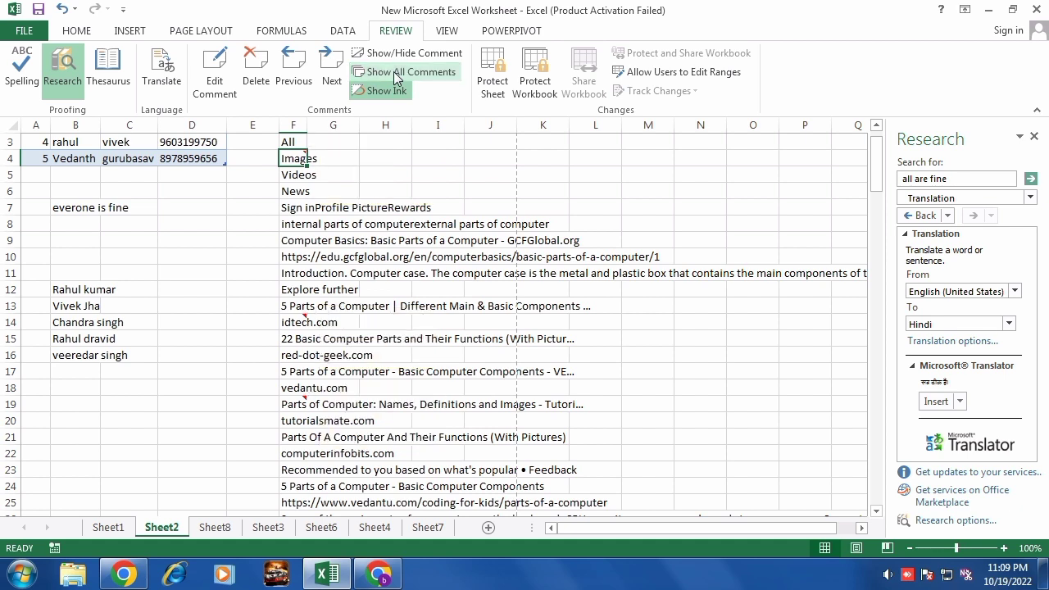
left_click(394, 92)
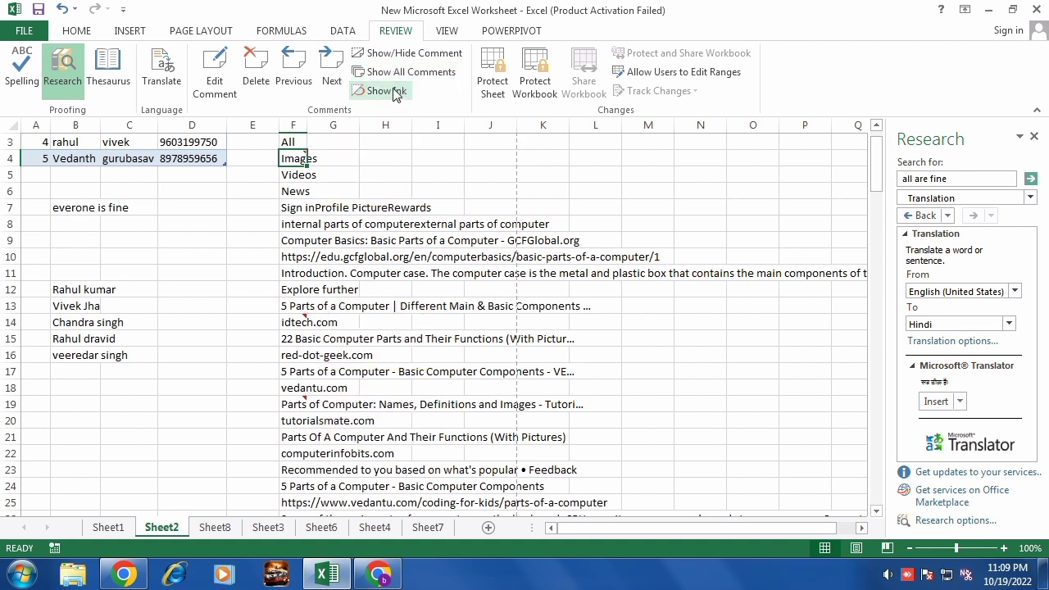
left_click(394, 92)
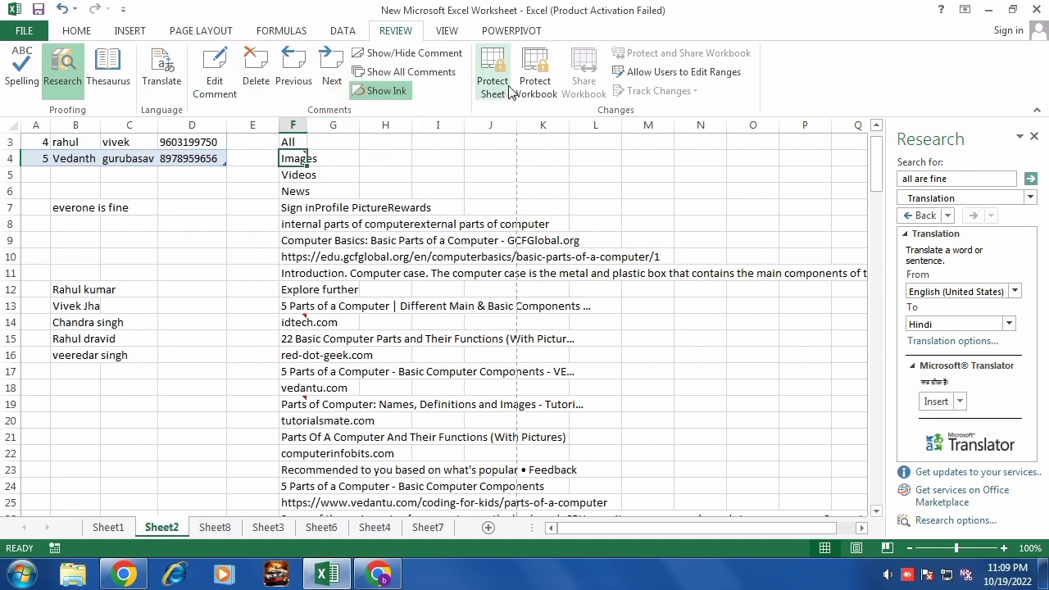
Password-protect Sheet2, allowing formatting cells, inserting/deleting rows and columns, and inserting hyperlinks.
left_click(308, 241)
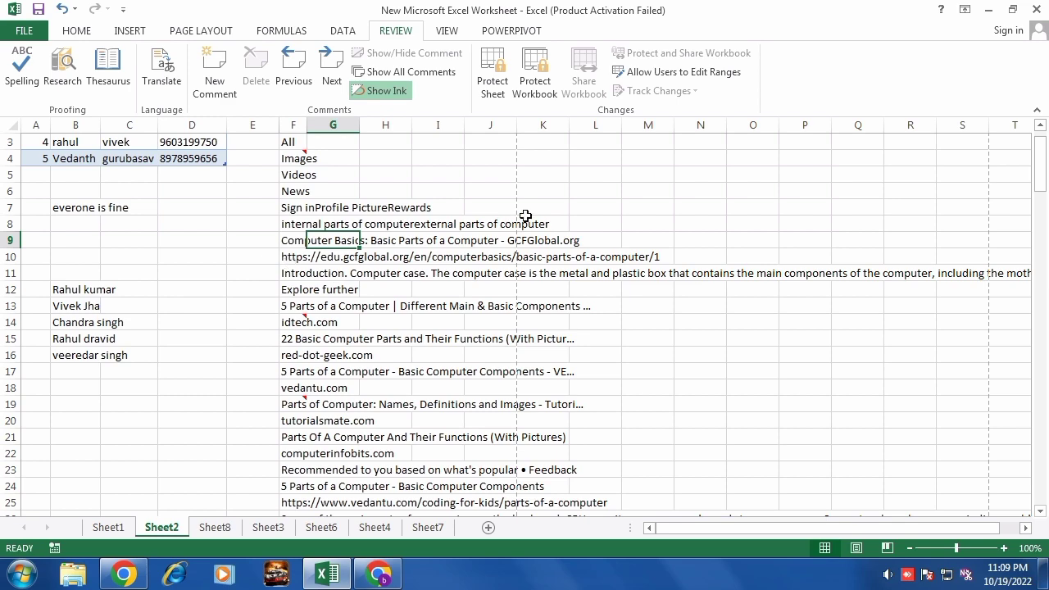
left_click(497, 90)
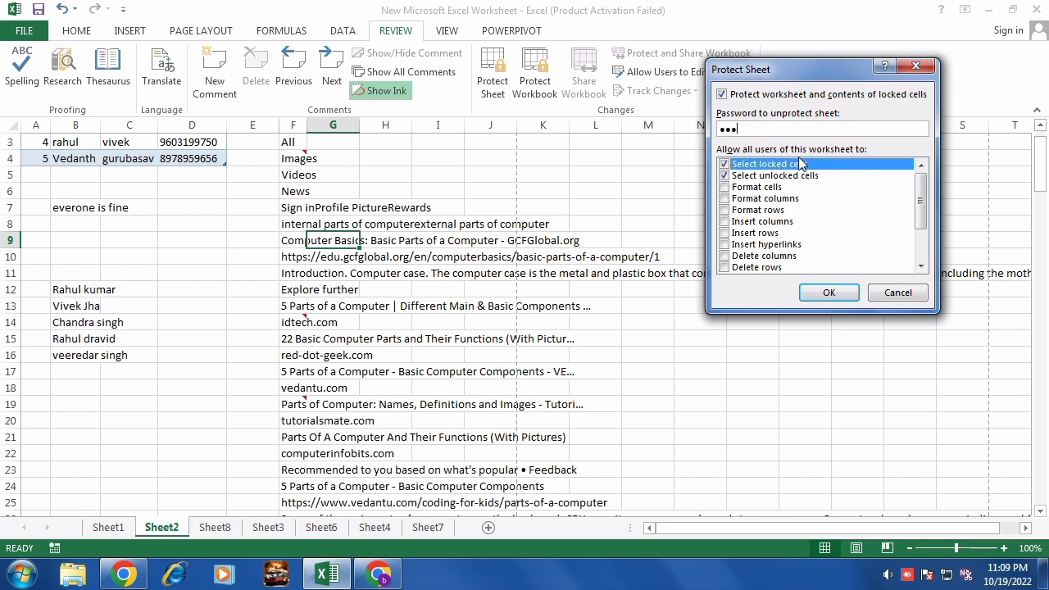
left_click(726, 188)
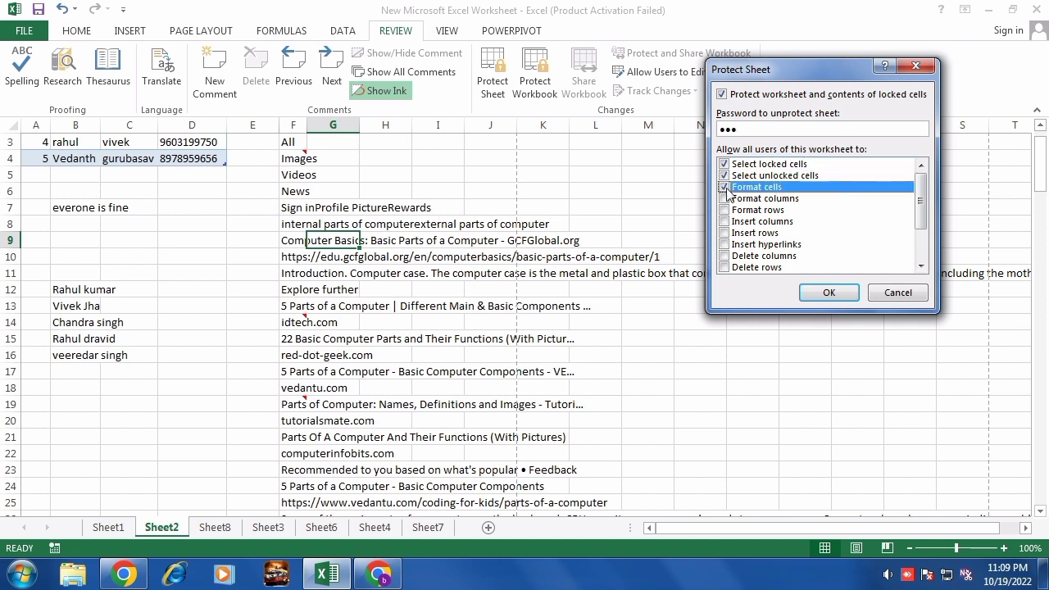
left_click(725, 199)
left_click(726, 210)
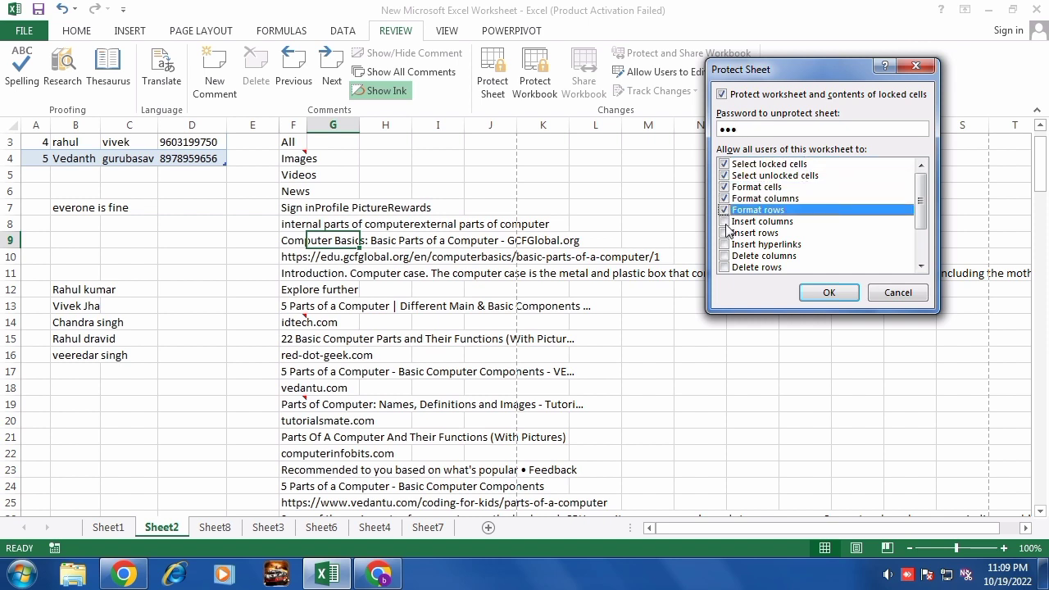
left_click(725, 222)
left_click(725, 233)
left_click(725, 245)
left_click(725, 256)
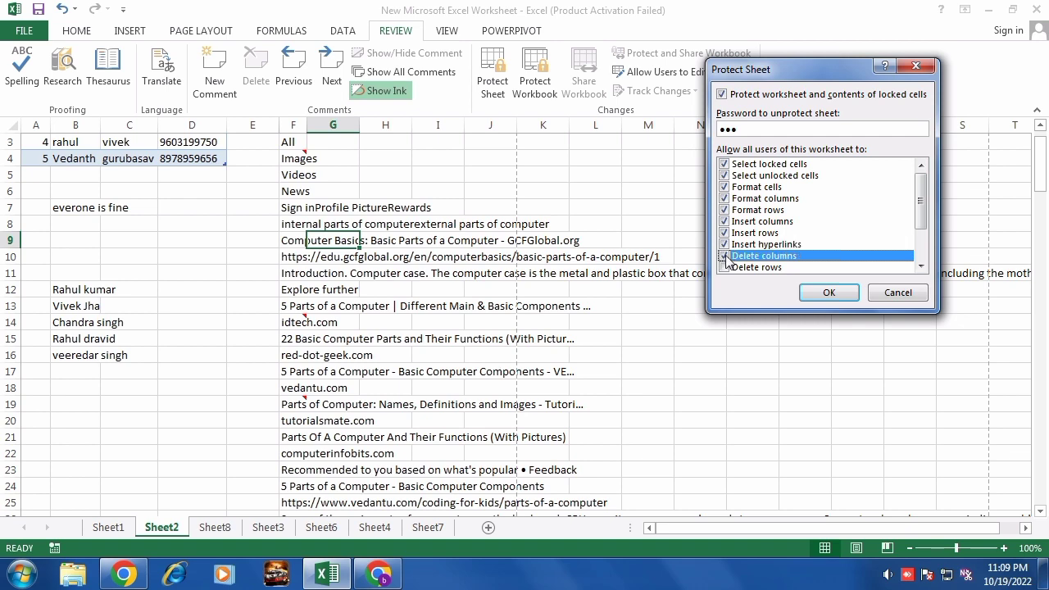
left_click(725, 268)
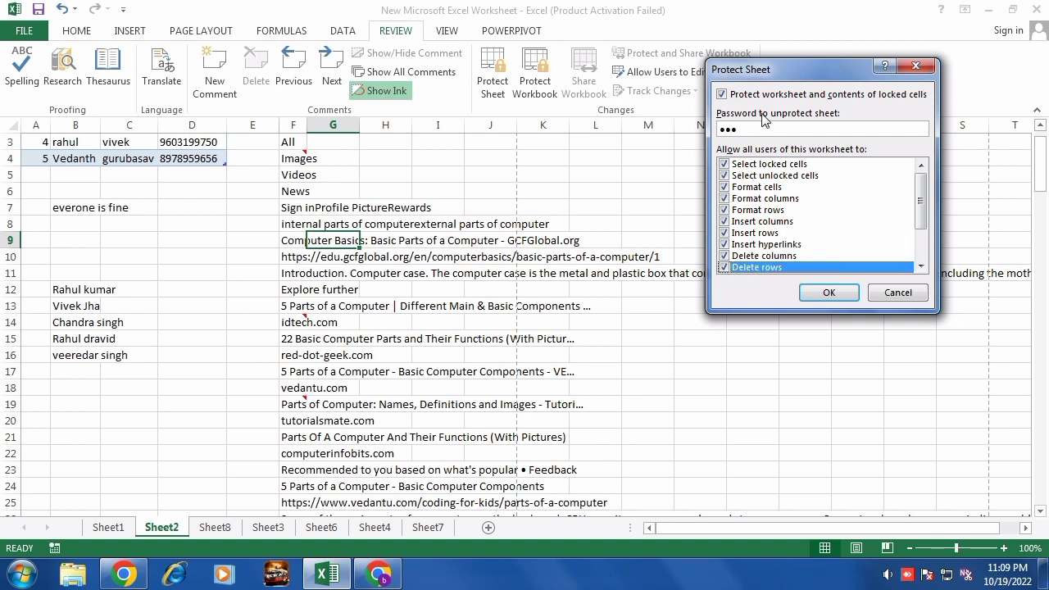
left_click(829, 294)
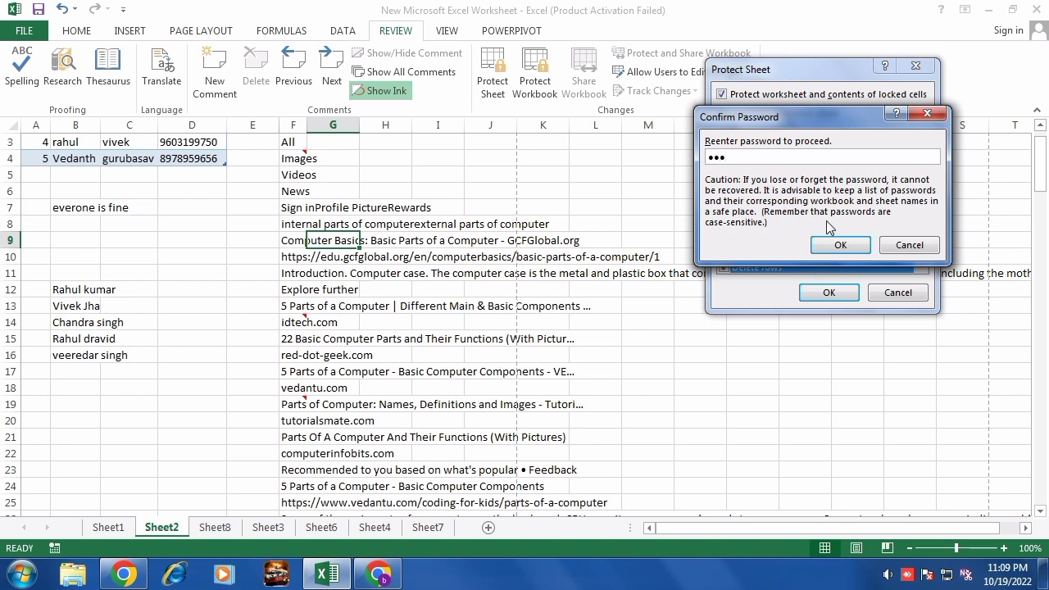
left_click(832, 245)
left_click(168, 256)
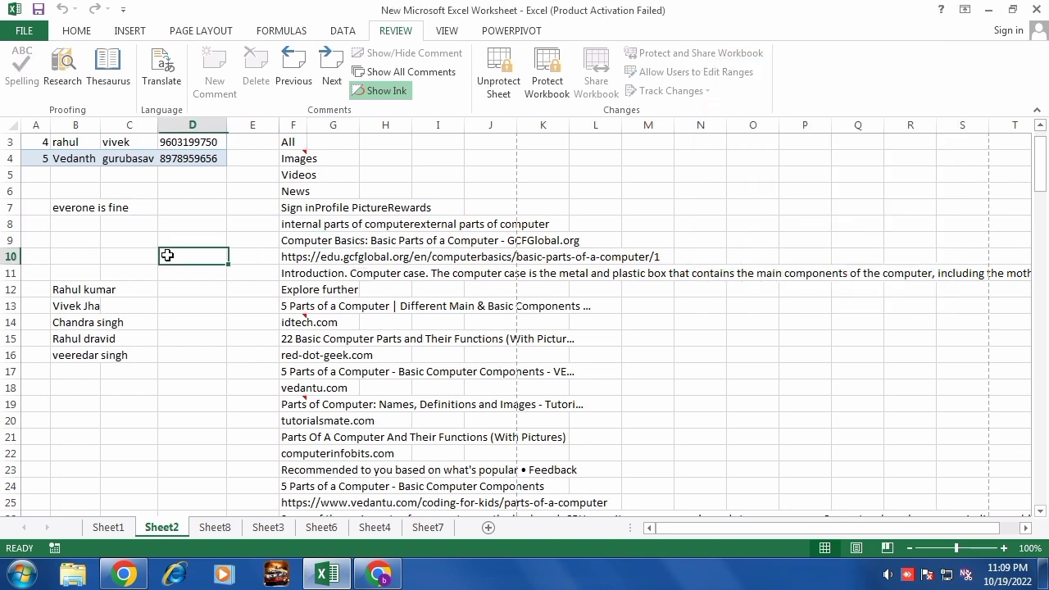
key("a")
key("Return")
key("Return")
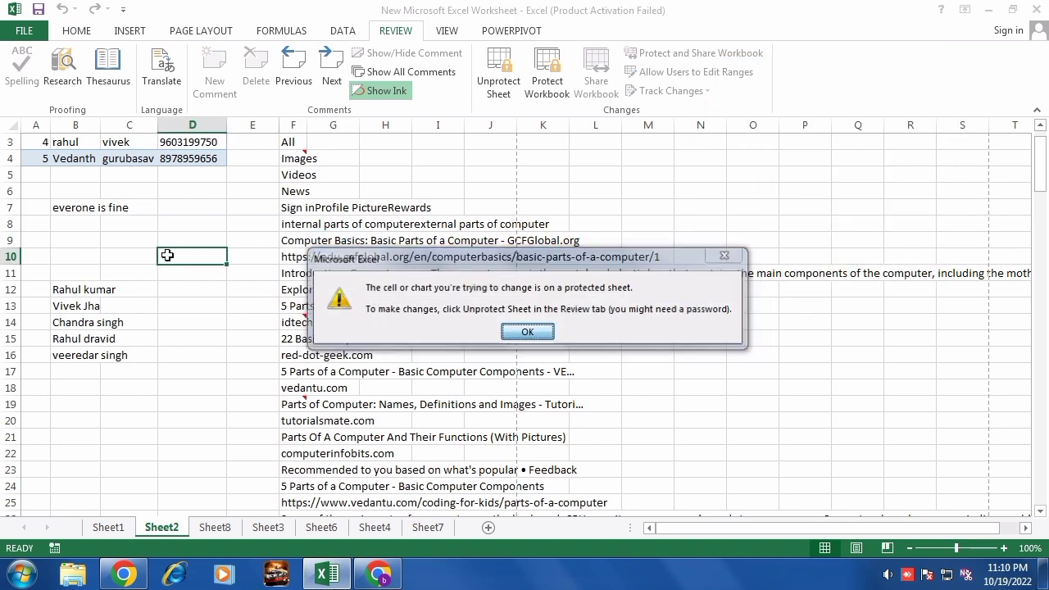
key("a")
key("Return")
key("a")
key("Return")
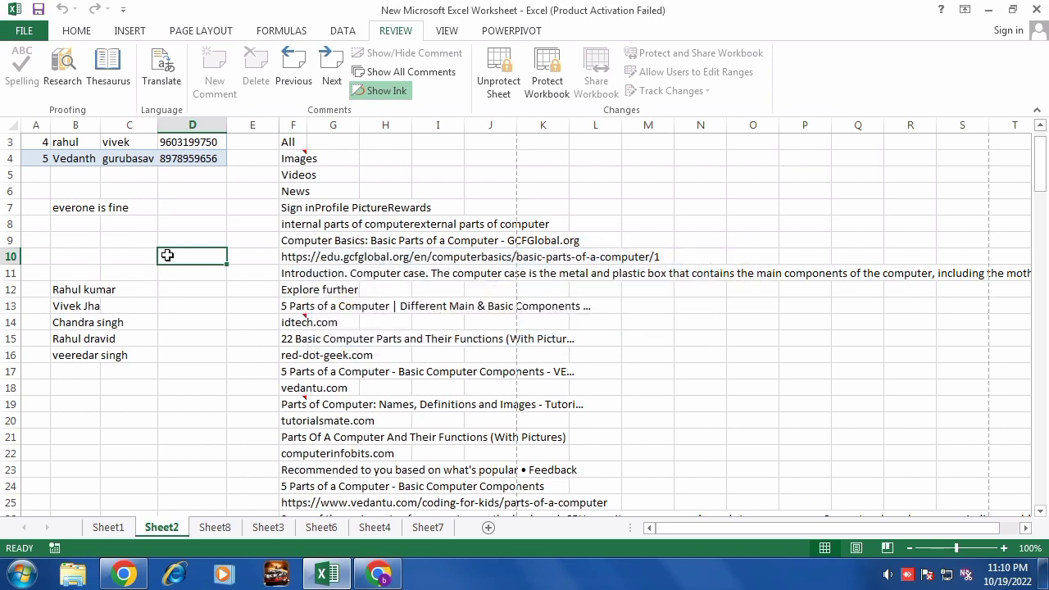
left_click(170, 342)
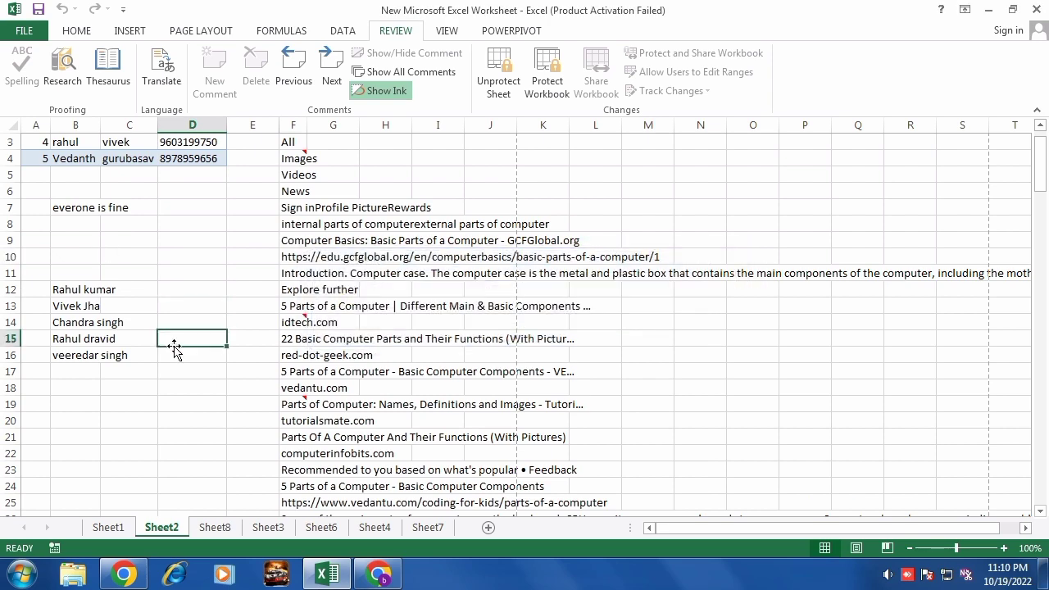
key("a")
key("Return")
Unprotect Sheet2 by confirming its password.
left_click(499, 82)
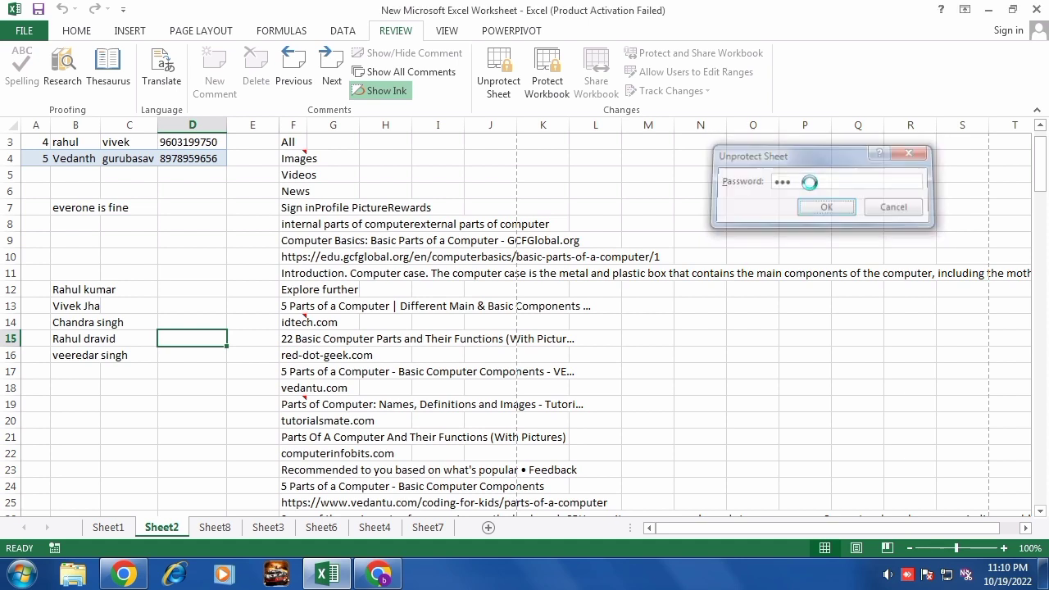
left_click(826, 207)
left_click(385, 272)
Test editing by typing 'rw33r' into D11, then erase it.
left_click(223, 272)
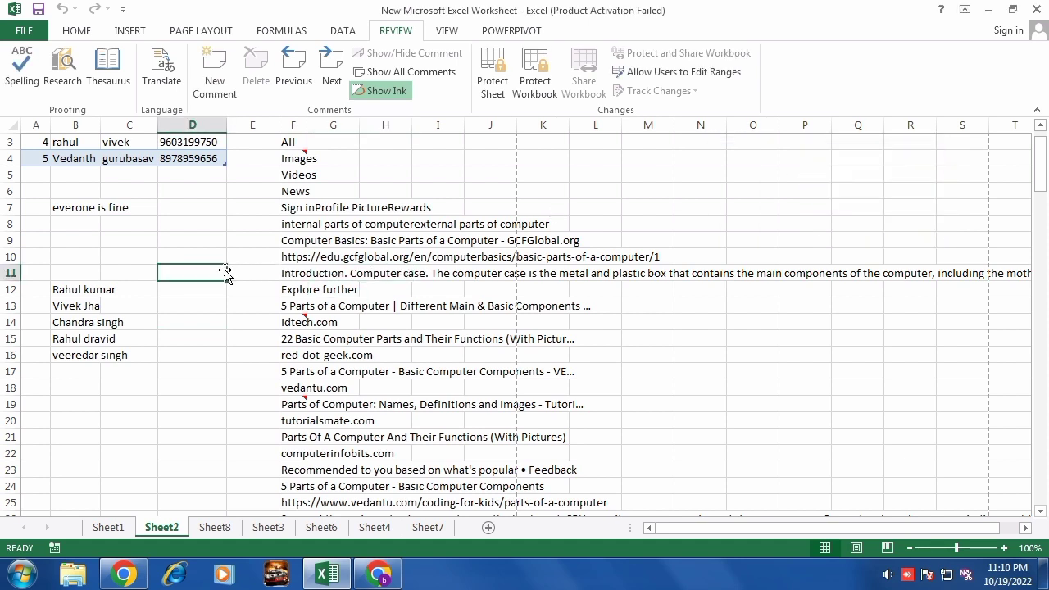
type("rw33r")
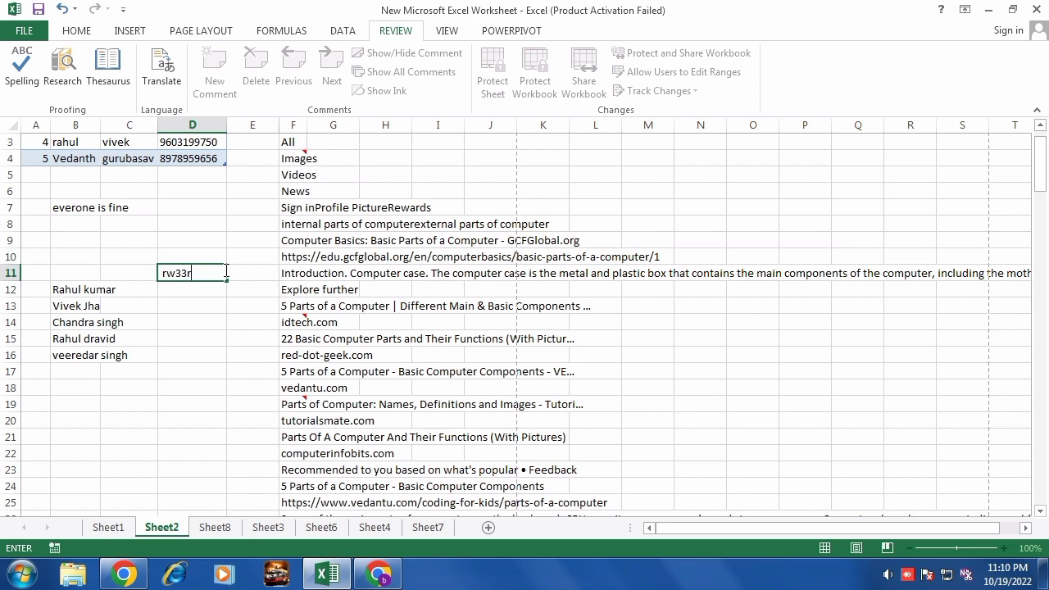
key("BackSpace")
key("BackSpace")
key("BackSpace")
key("BackSpace")
left_click(467, 237)
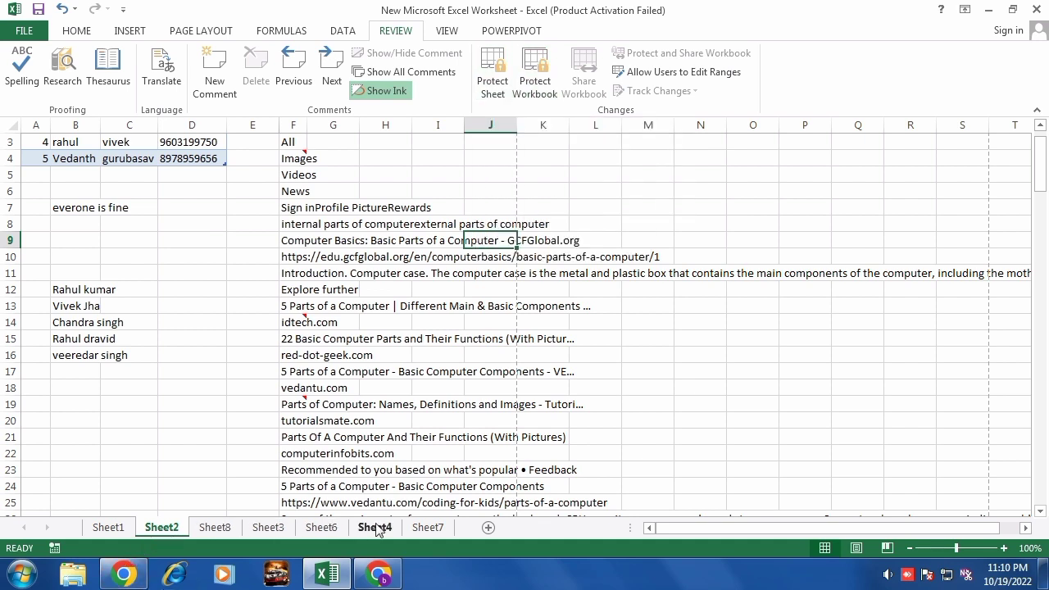
Permanently delete Sheet8 and its pivot table, then return to Sheet1.
right_click(208, 530)
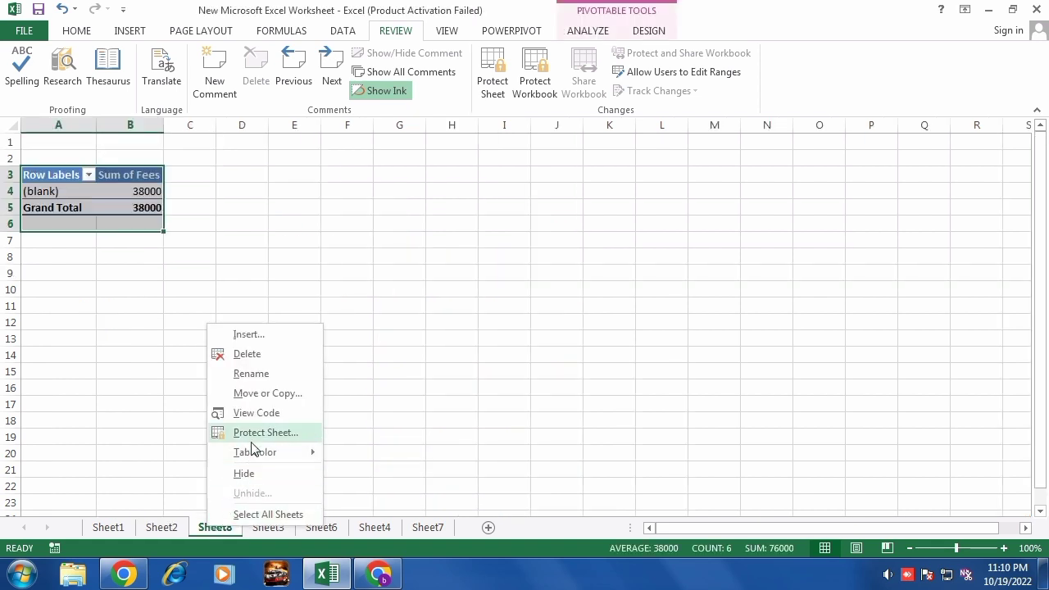
left_click(255, 355)
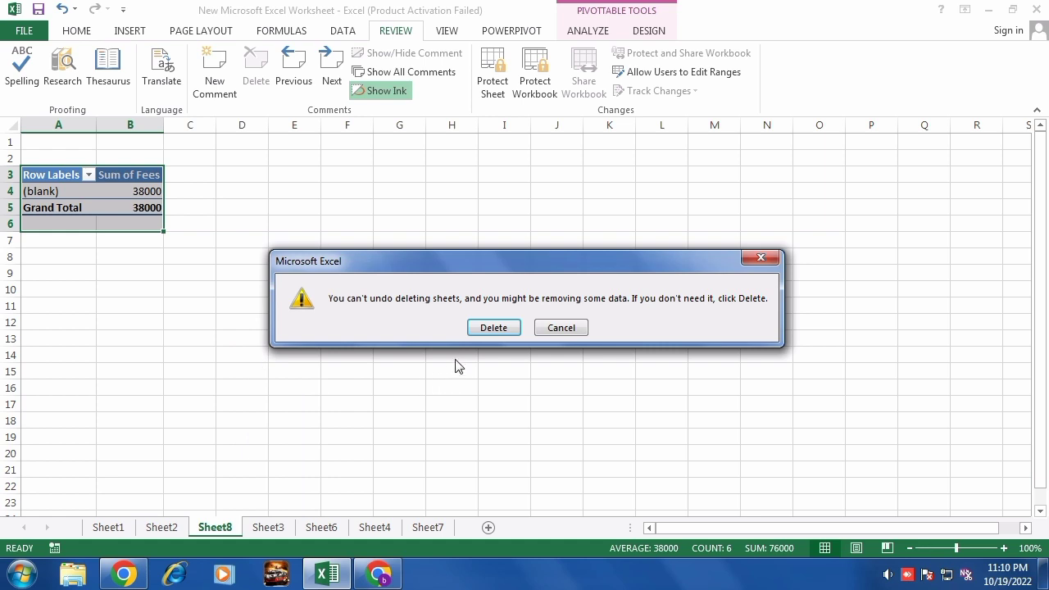
left_click(495, 327)
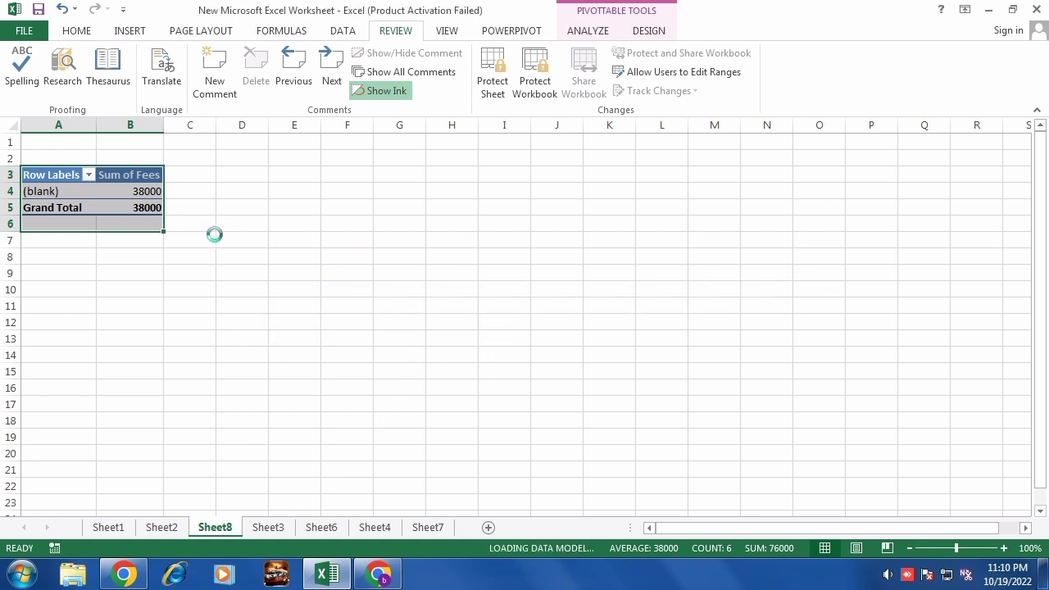
left_click(111, 525)
From Sheet2, protect the workbook structure with a confirmed password, then view Sheet3's table.
left_click(162, 529)
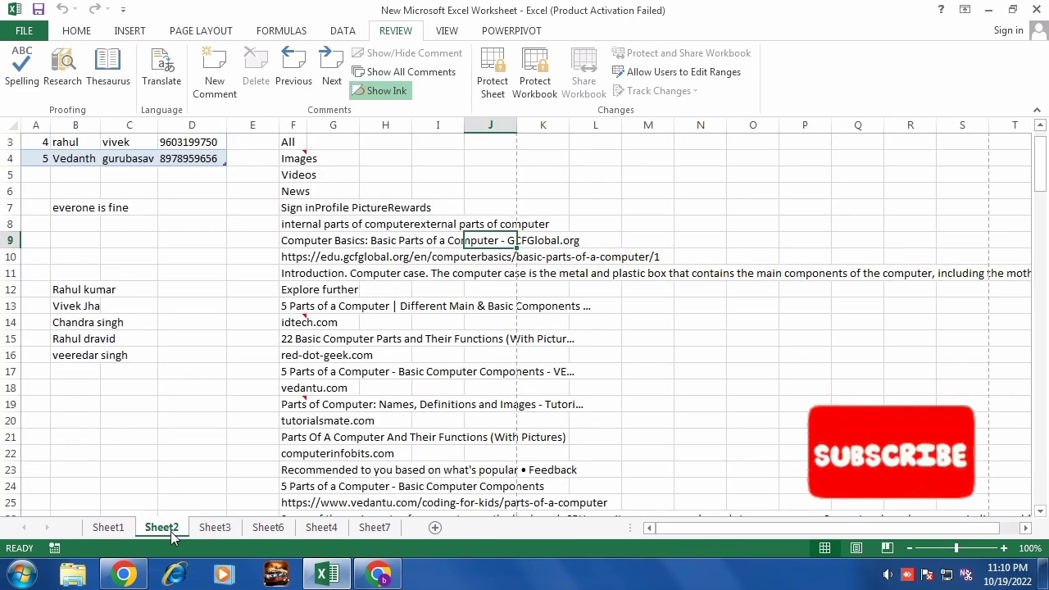
left_click(538, 90)
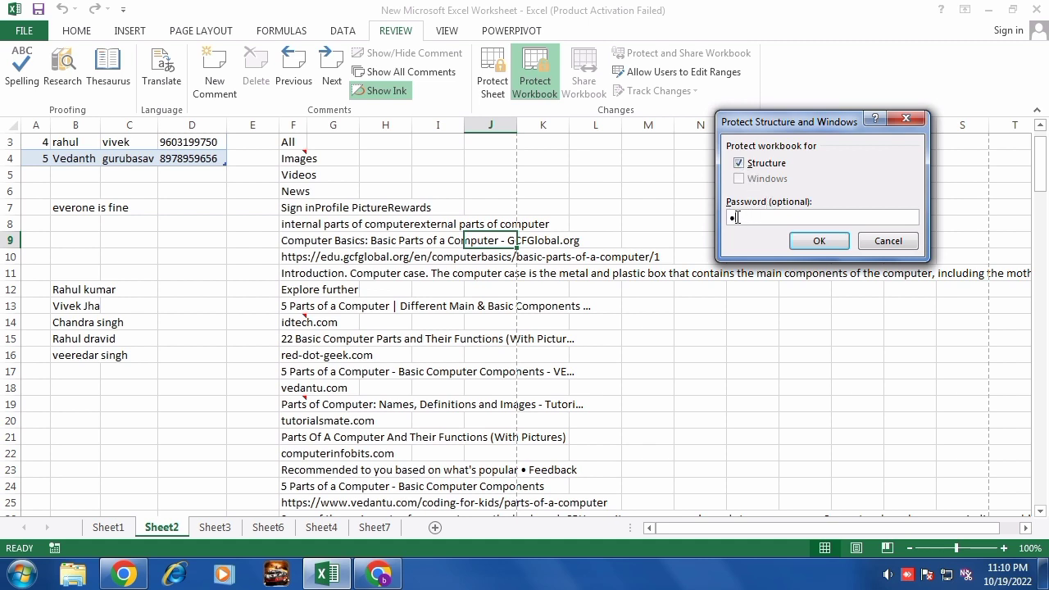
left_click(816, 241)
type("123")
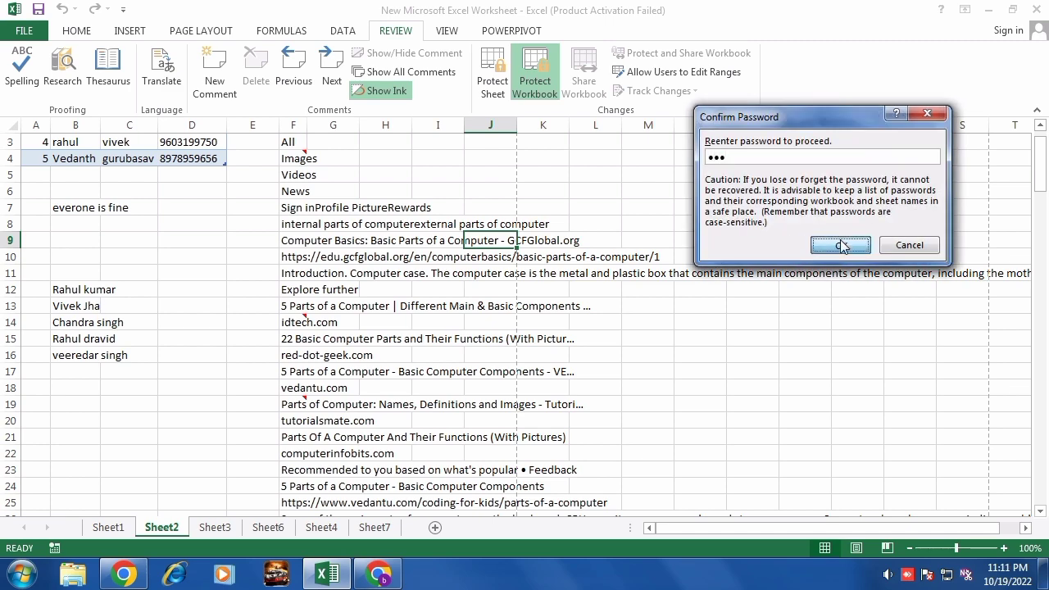
left_click(839, 244)
left_click(232, 528)
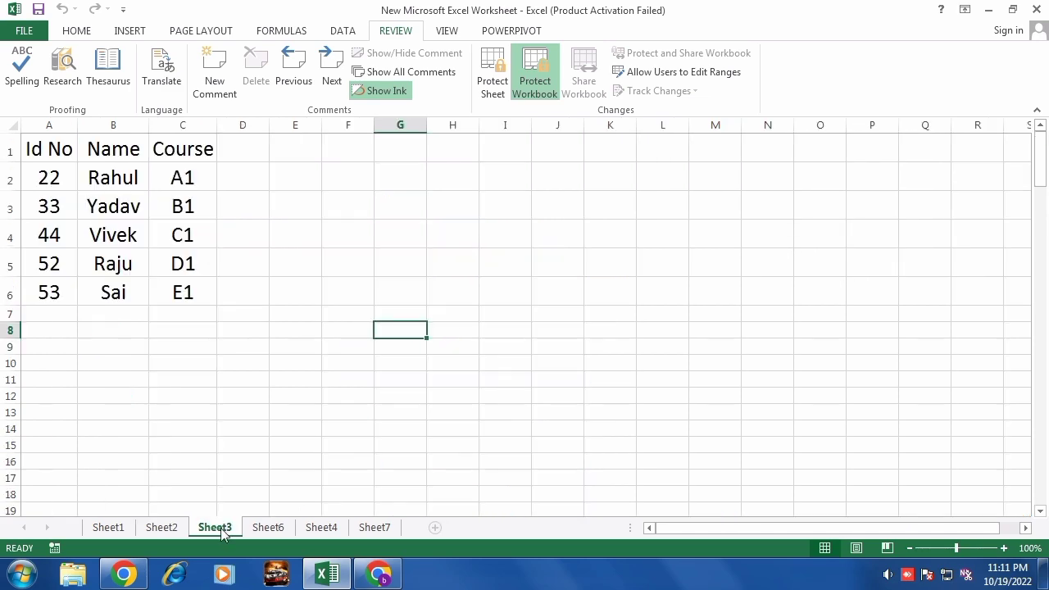
Check that Sheet3's tab menu has insert, delete and rename blocked, then return to Sheet2.
right_click(213, 531)
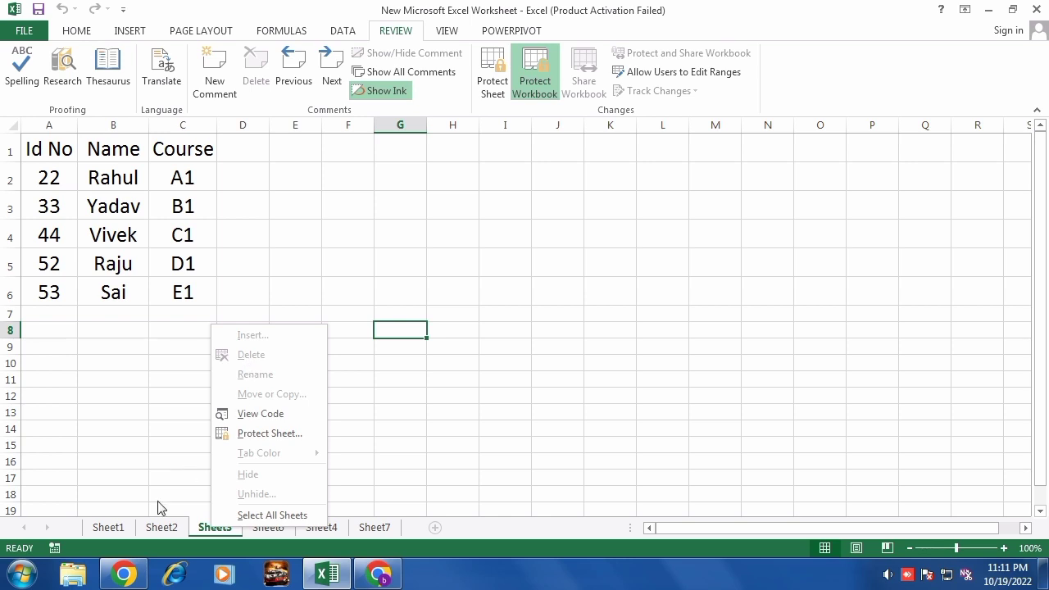
left_click(164, 531)
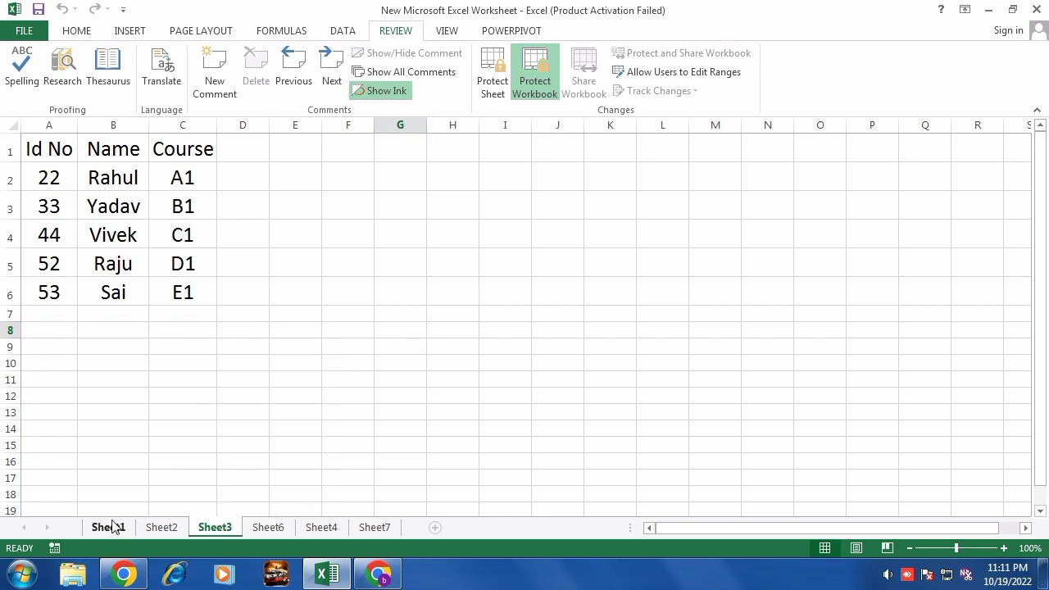
left_click(110, 528)
left_click(162, 529)
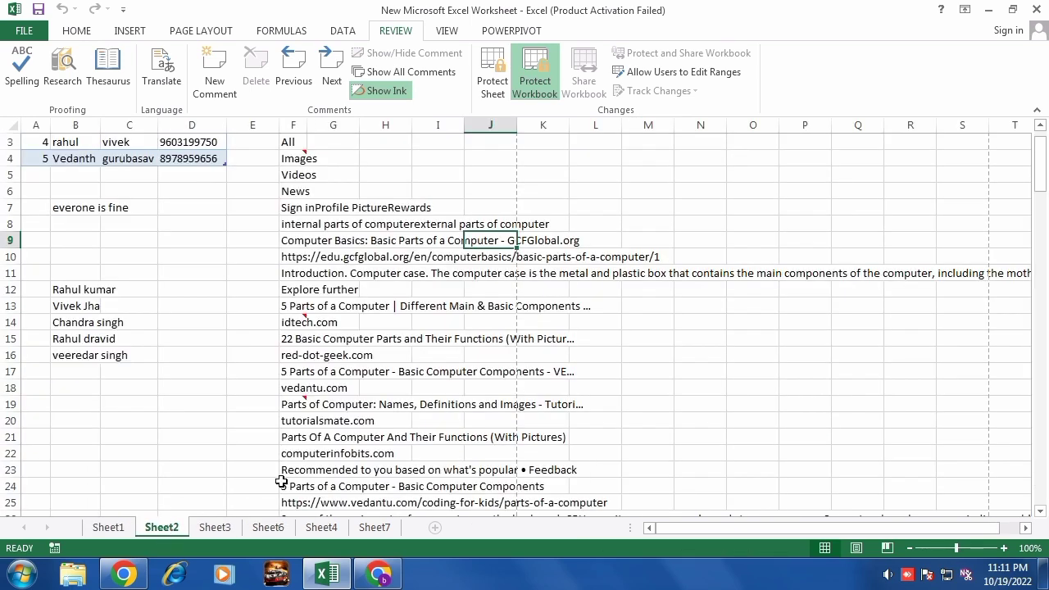
Unprotect the workbook structure using its password, then select cell H10 on Sheet2.
left_click(539, 85)
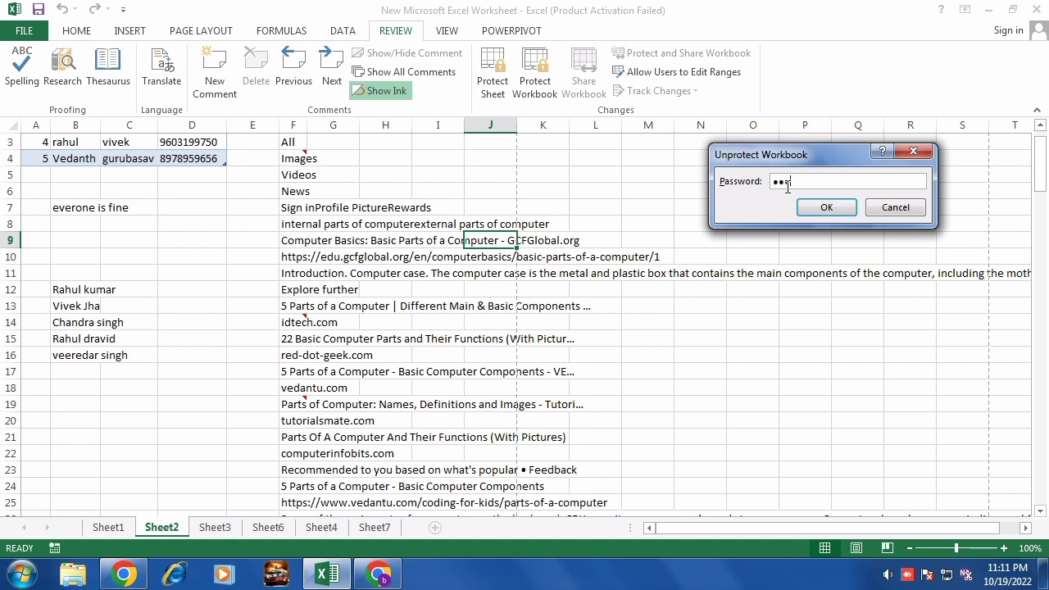
left_click(826, 207)
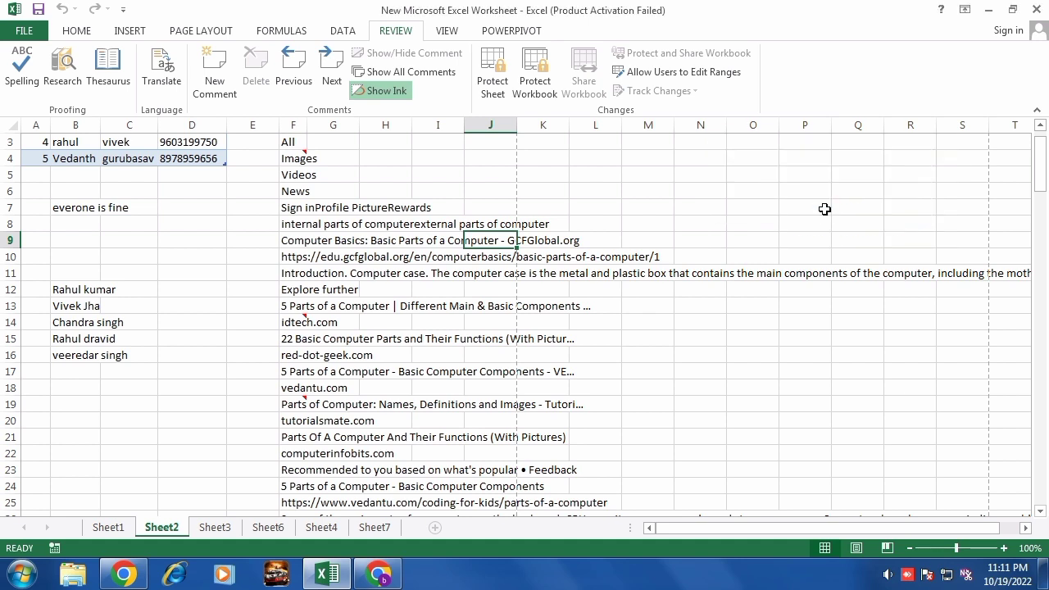
left_click(405, 262)
scroll(406, 262, "up", 1)
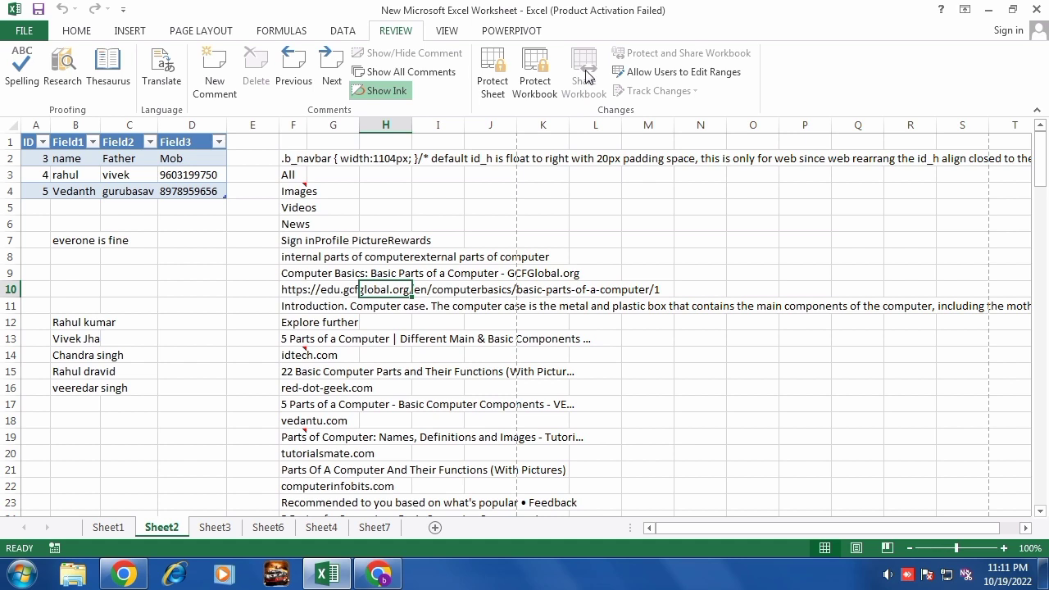
left_click(379, 303)
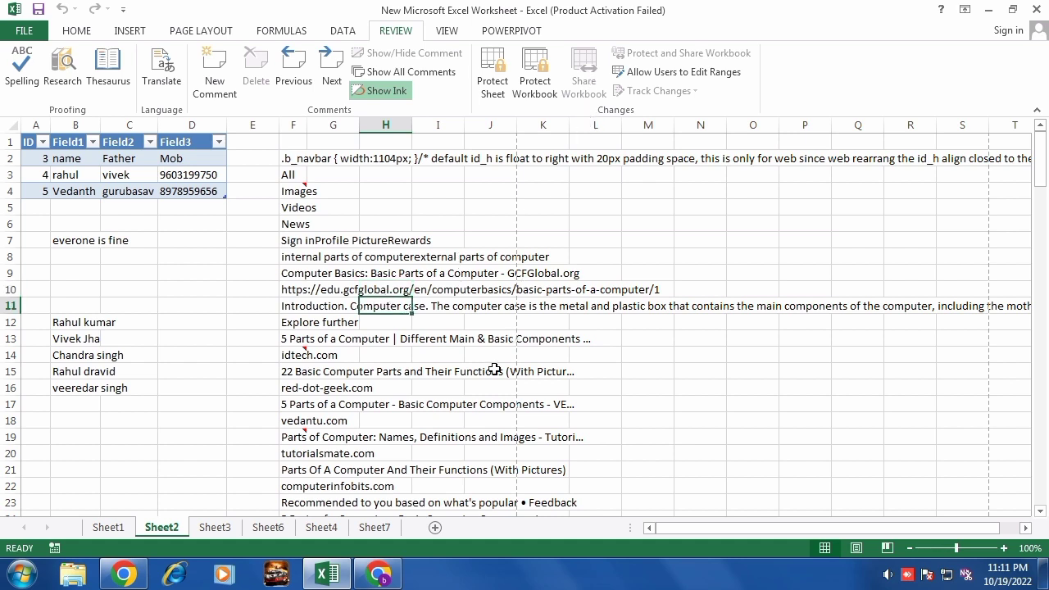
left_click_drag(443, 388, 436, 370)
left_click_drag(236, 255, 504, 323)
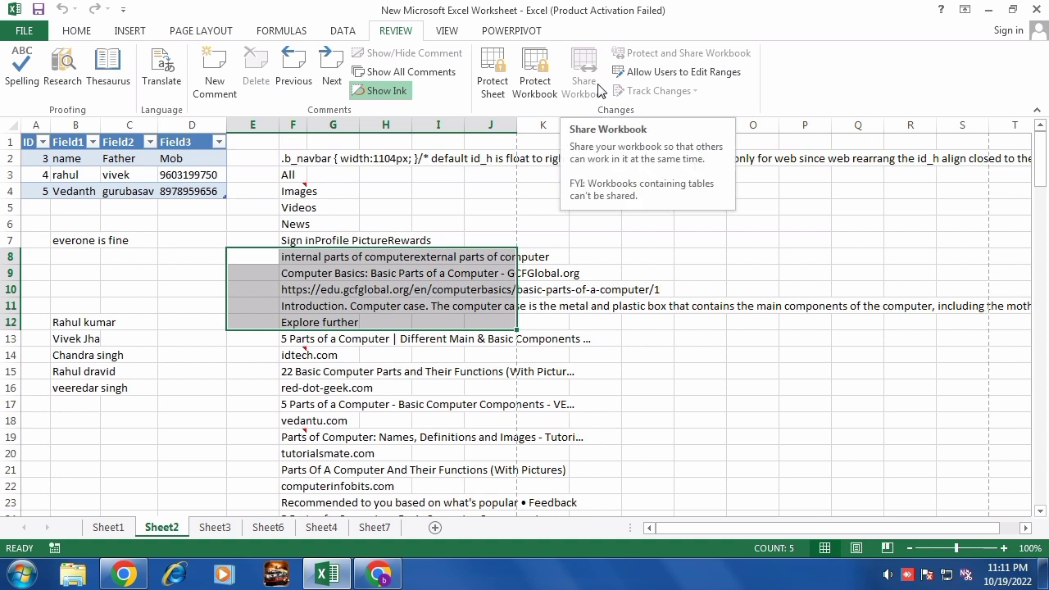
left_click(573, 254)
left_click(182, 179)
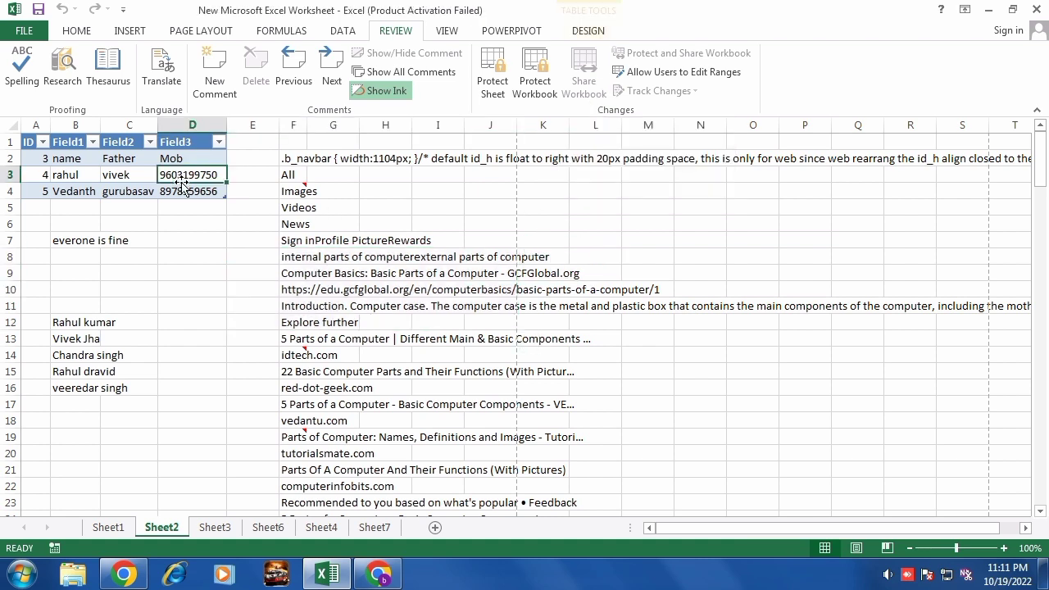
left_click(459, 228)
left_click_drag(403, 225, 424, 341)
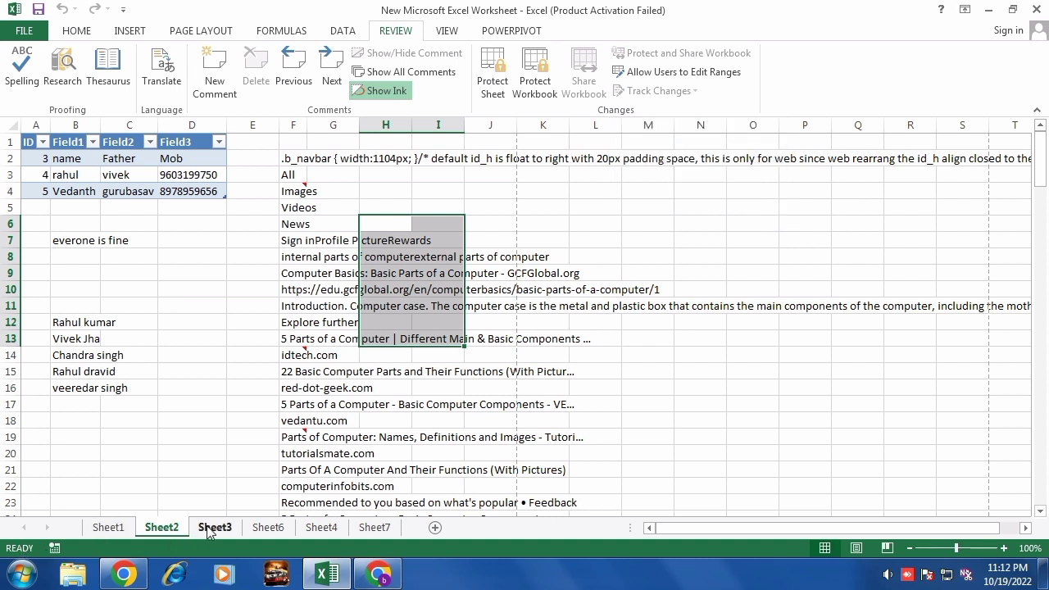
Cancel workbook protection and bring up the empty Allow Users to Edit Ranges list for Sheet2.
left_click(534, 75)
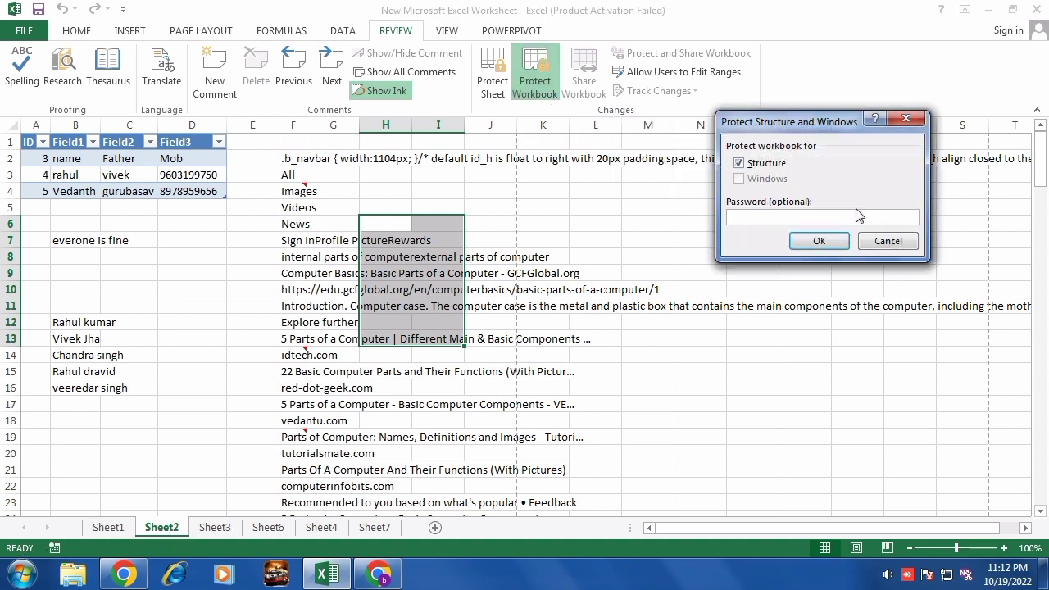
left_click(872, 247)
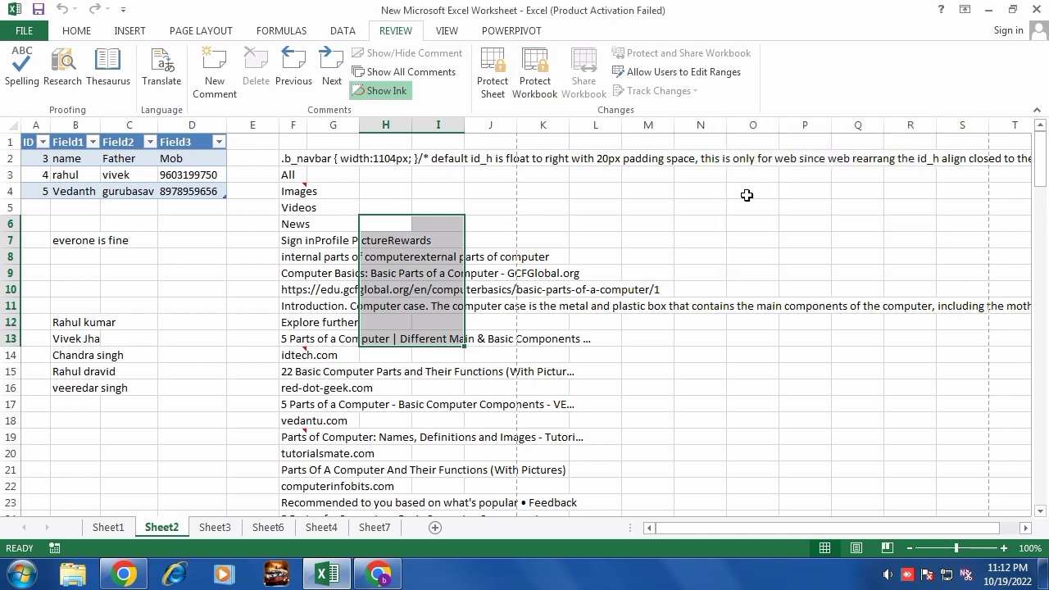
left_click(673, 78)
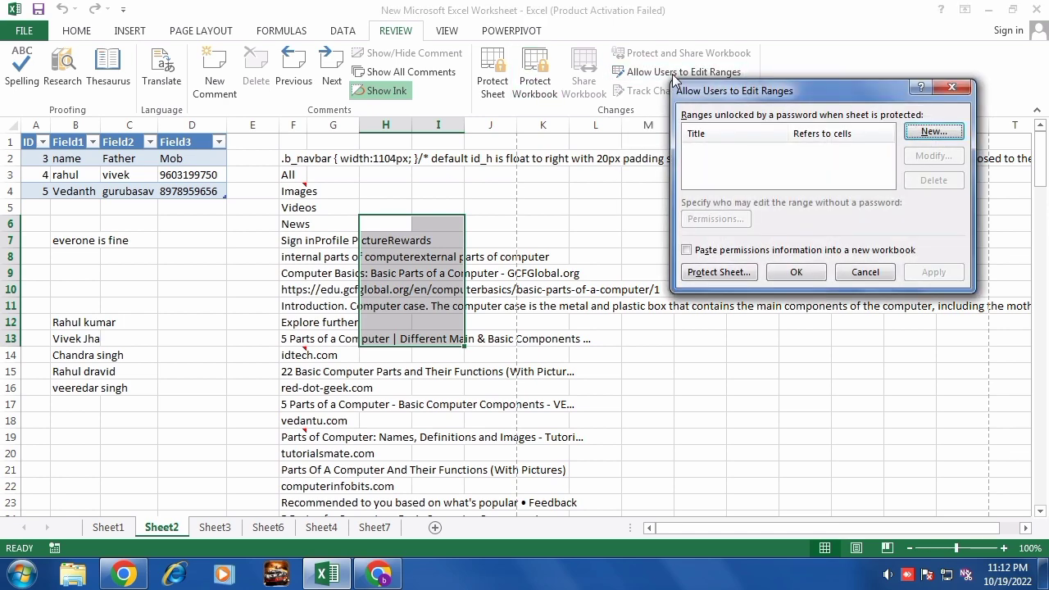